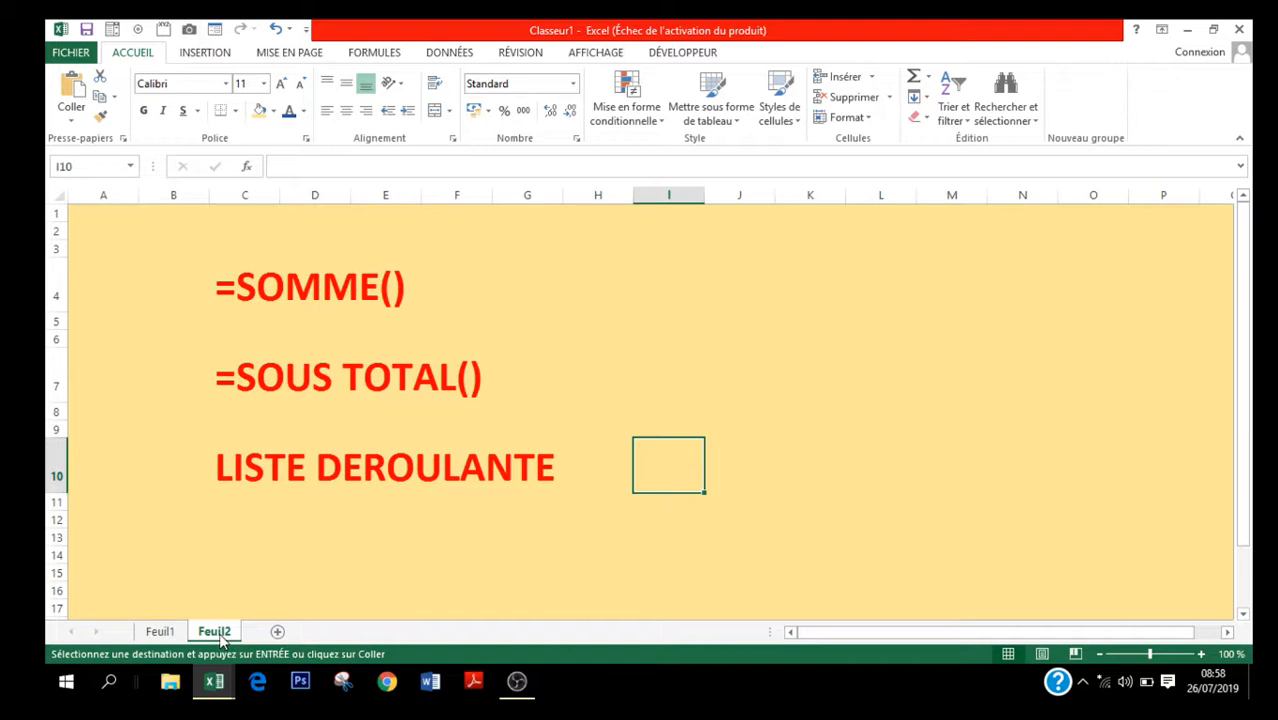
- On sheet Feuil1, enter =SOMME(B8:B22) in cell B5 to sum the TOTAL 1 column
{"action": "left_click", "coordinate": [158, 631]}
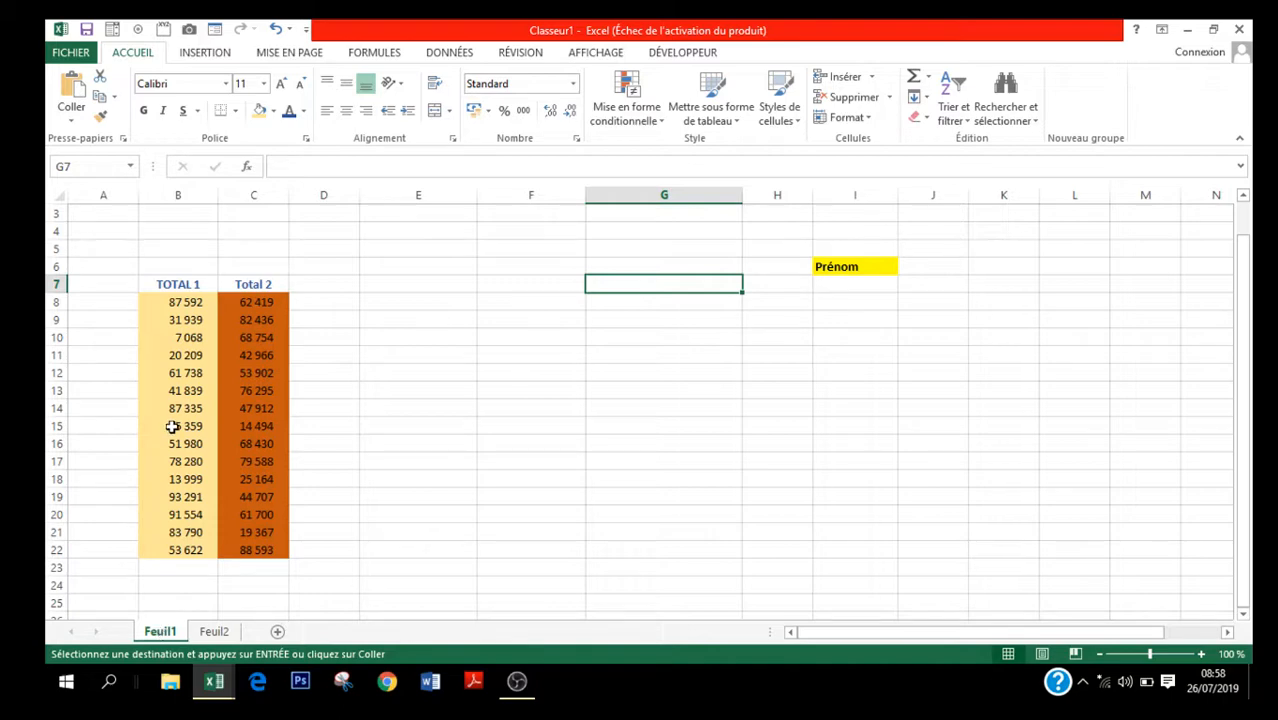
{"action": "left_click", "coordinate": [183, 247]}
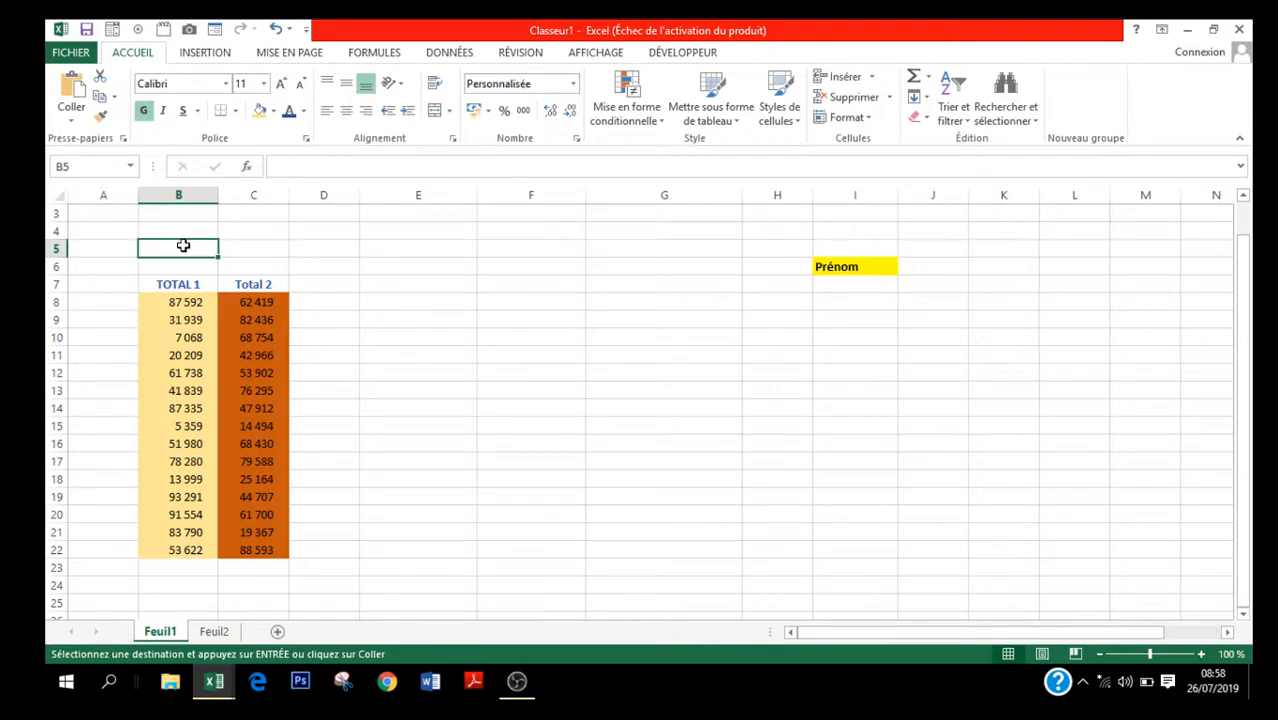
{"action": "type", "text": "=s"}
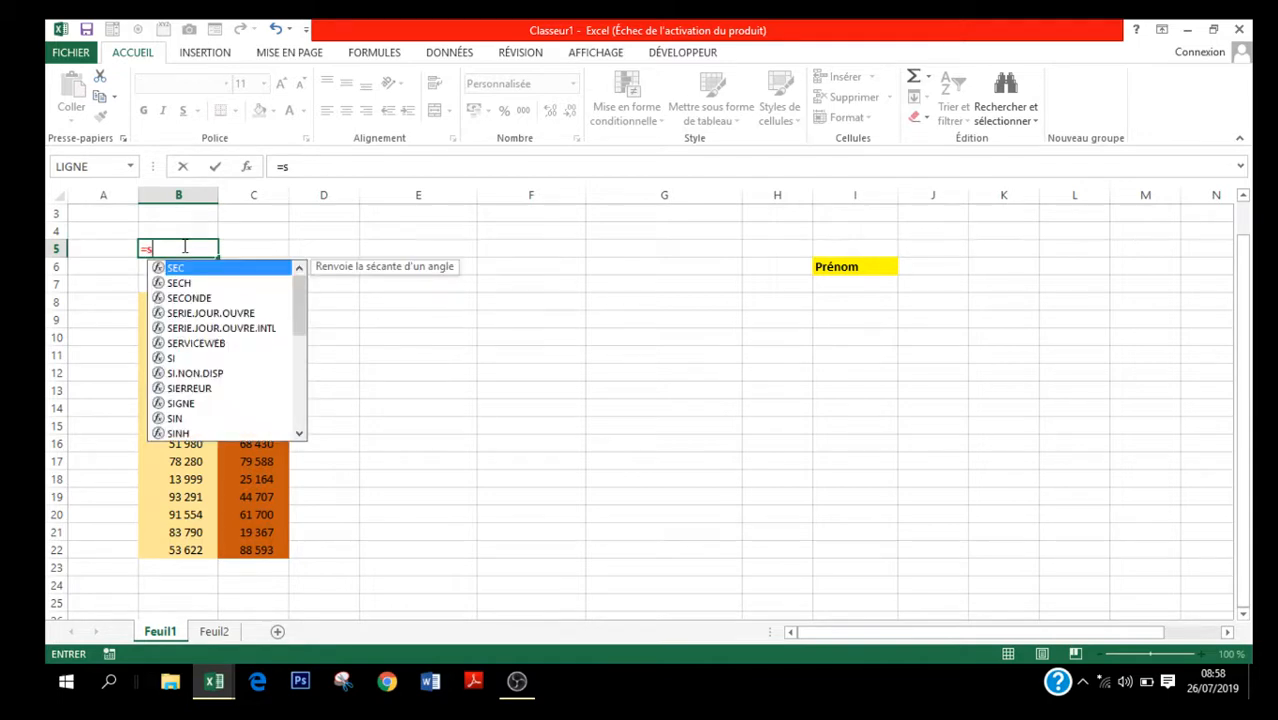
{"action": "type", "text": "om"}
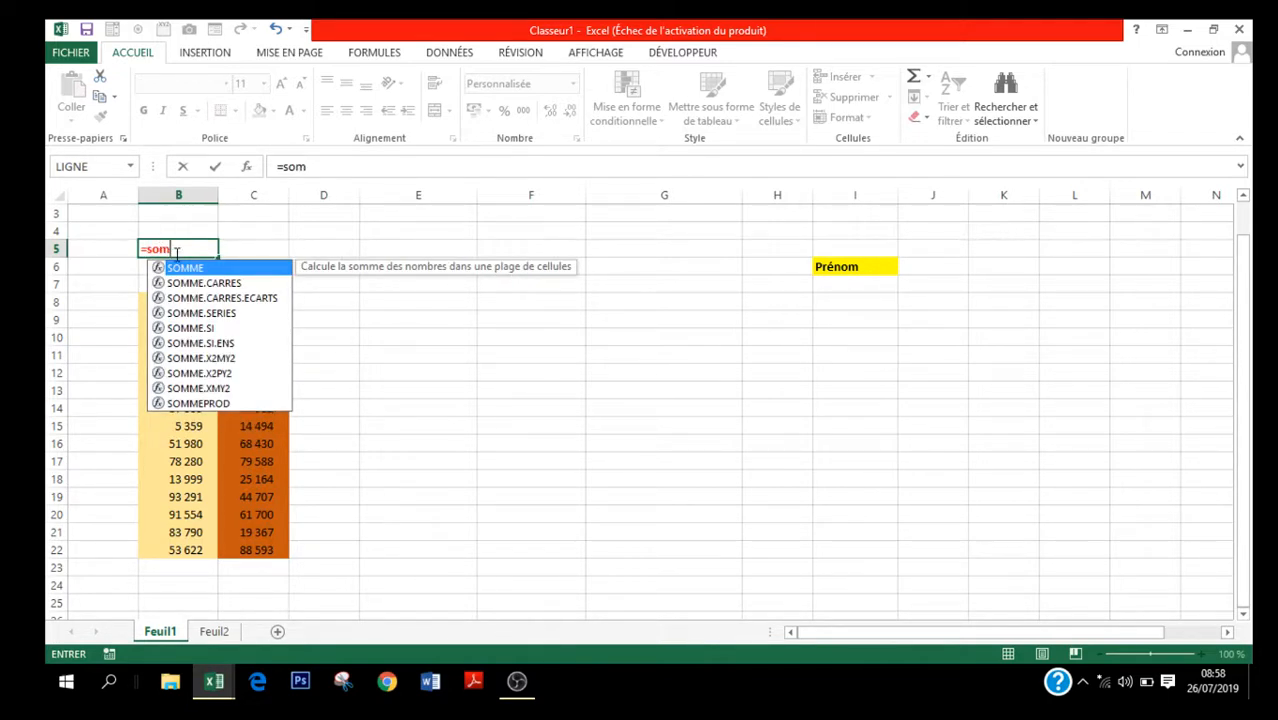
{"action": "double_click", "coordinate": [185, 268]}
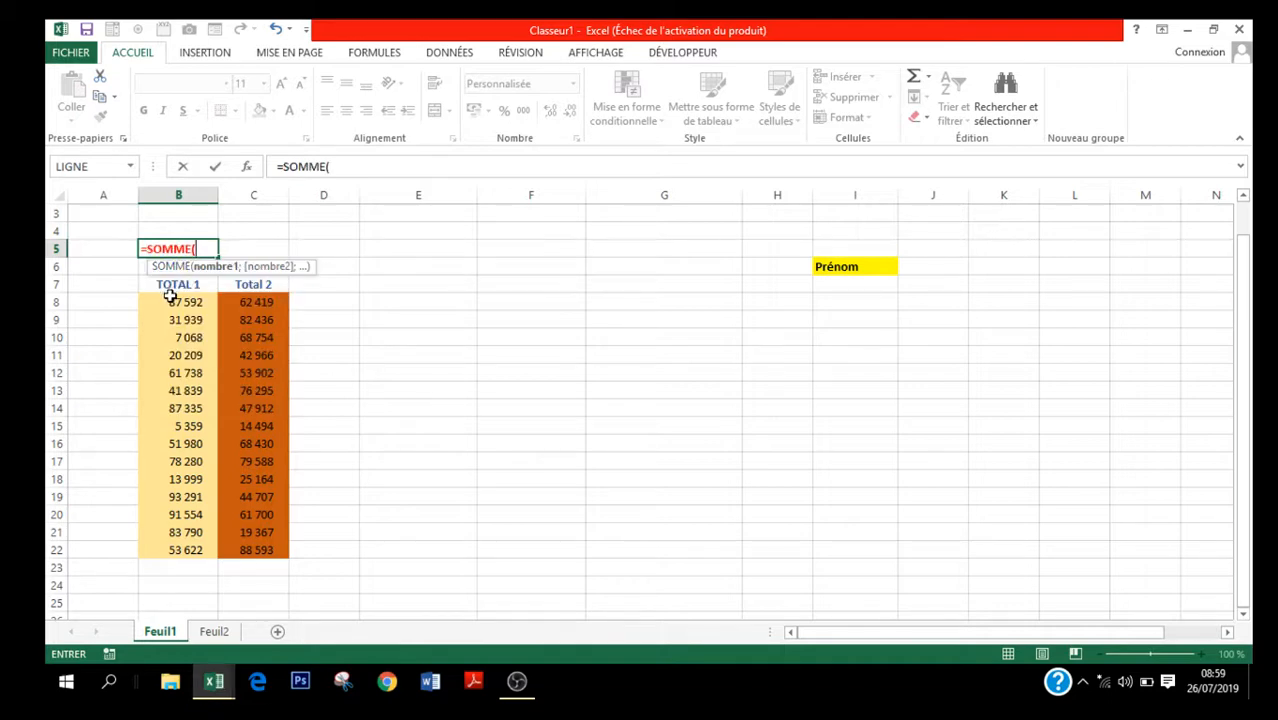
{"action": "left_click", "coordinate": [171, 300]}
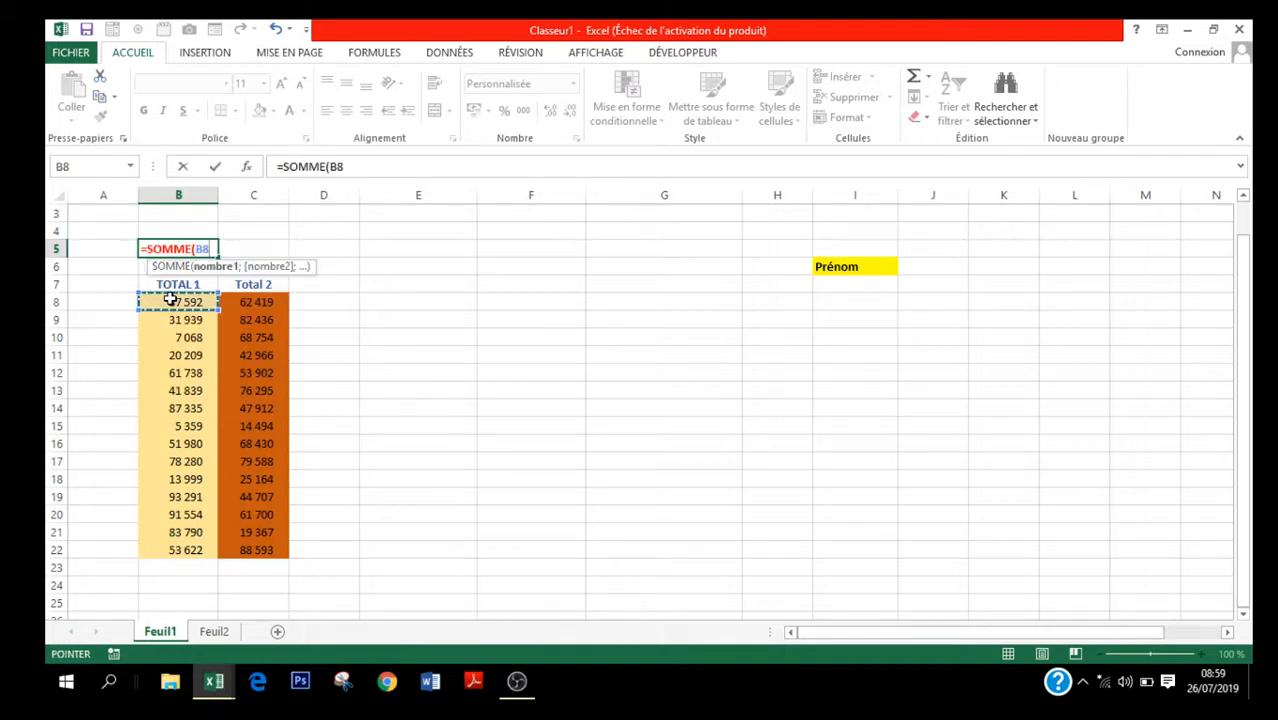
{"action": "key", "text": "F8"}
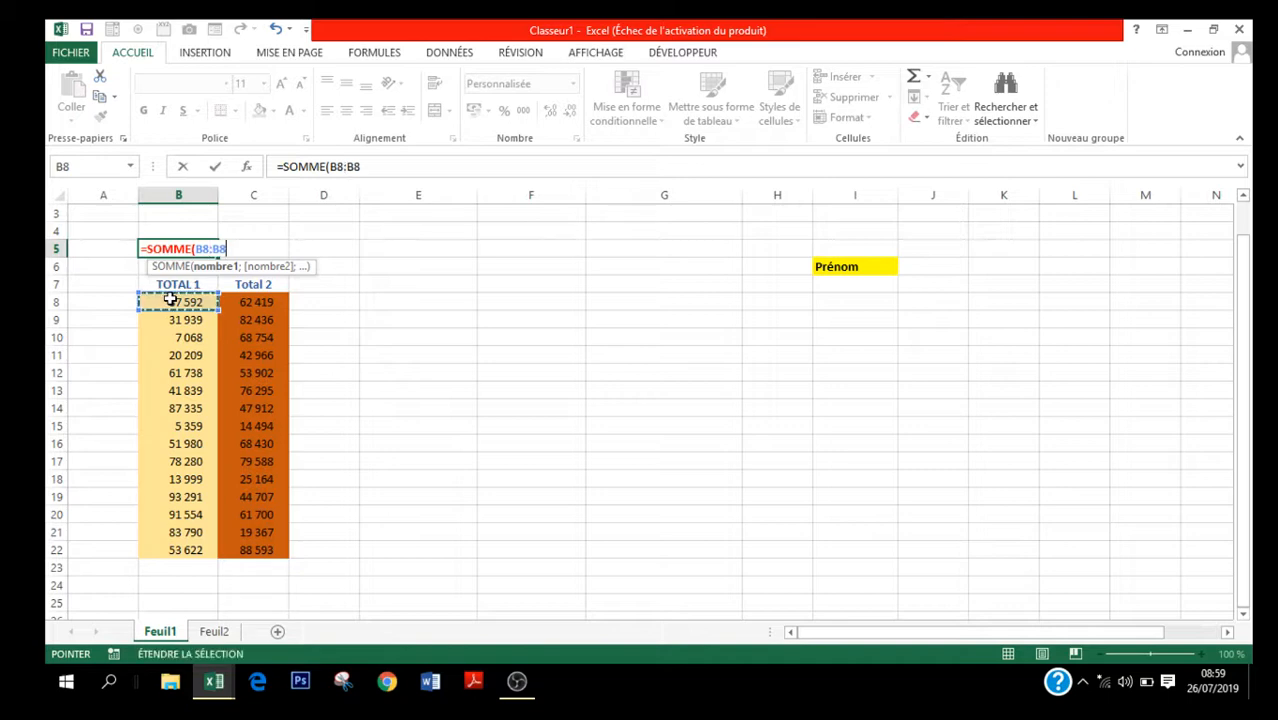
{"action": "left_click", "coordinate": [185, 551]}
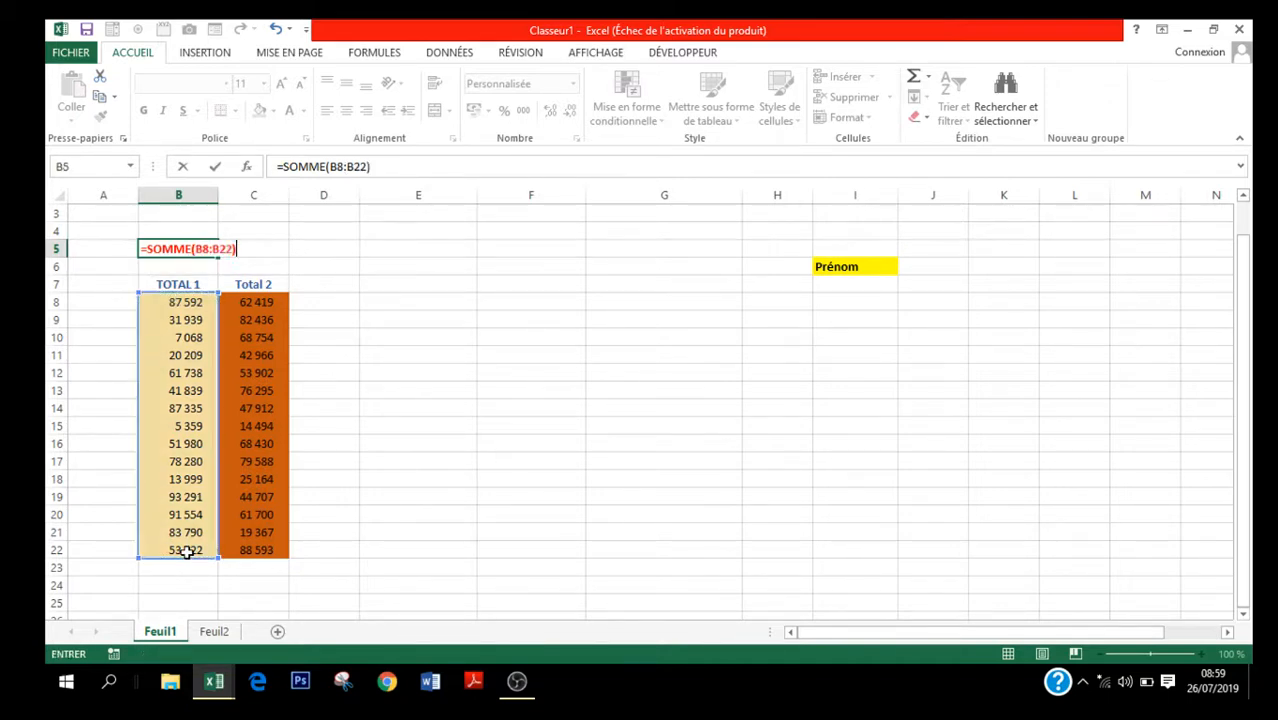
{"action": "key", "text": "Return"}
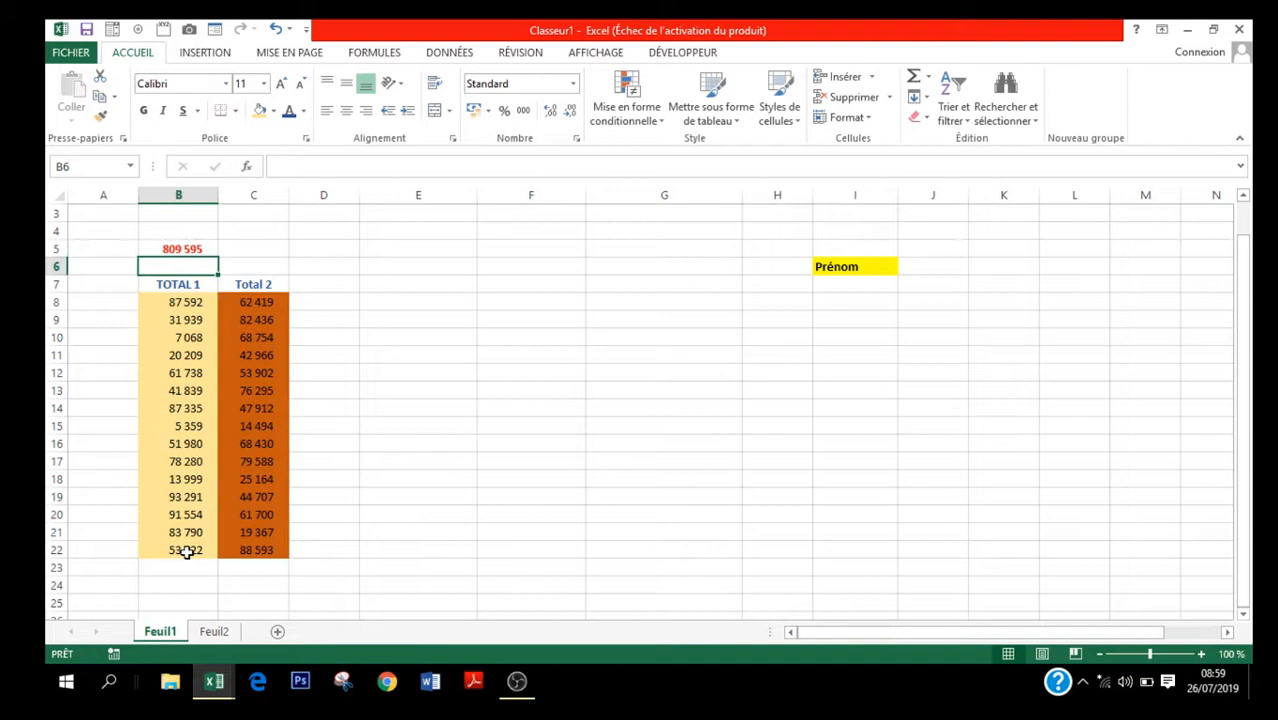
- Copy the sum formula from B5 across to C5 and check the formula in both cells
{"action": "left_click", "coordinate": [181, 247]}
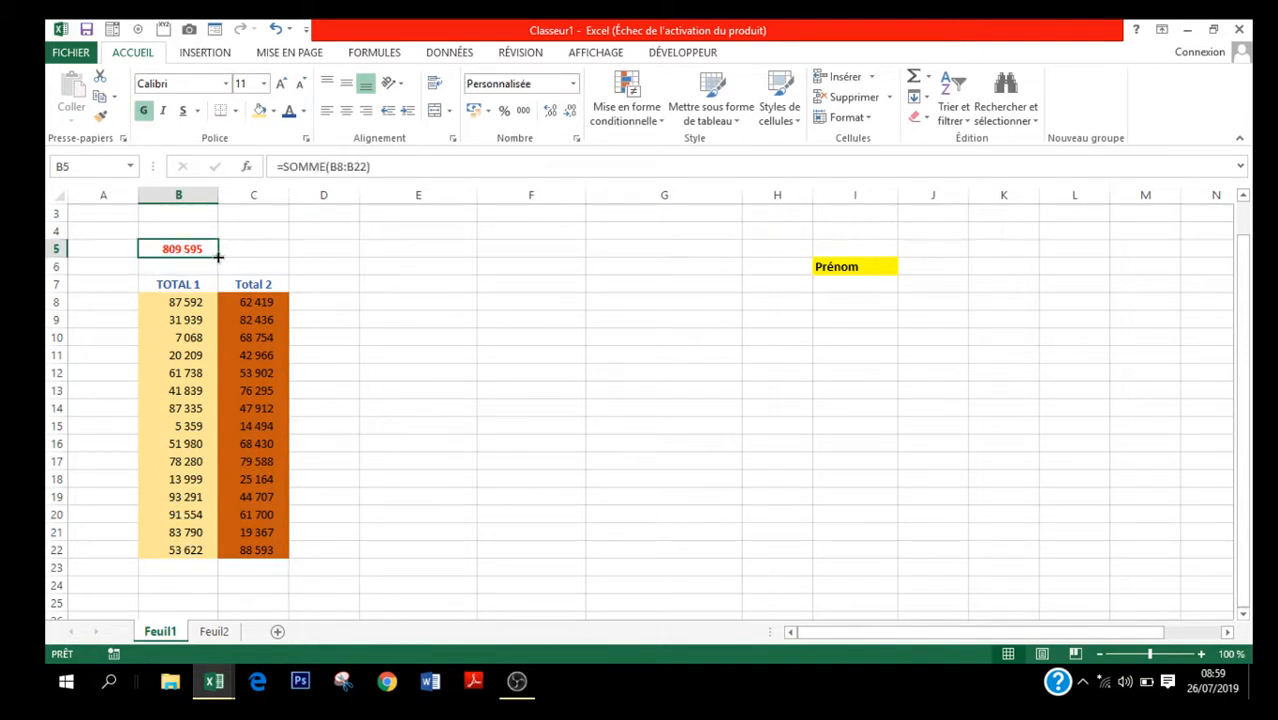
{"action": "left_click_drag", "start_coordinate": [218, 257], "coordinate": [273, 249]}
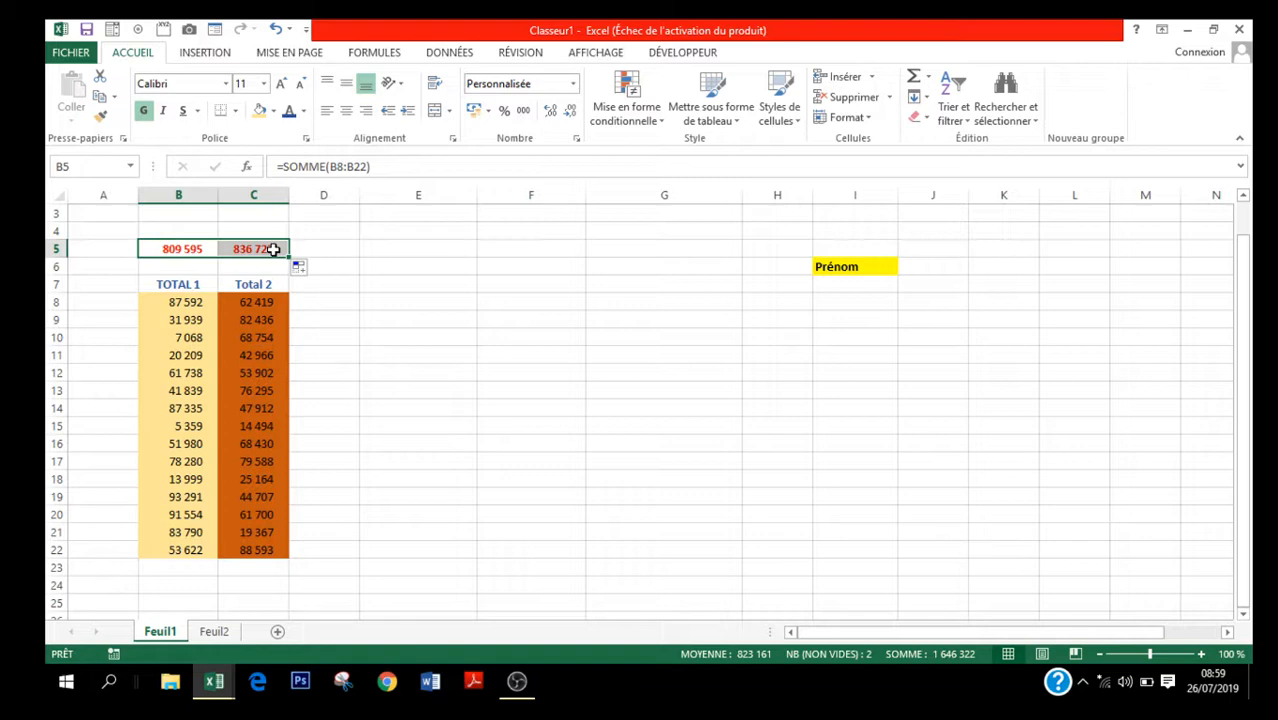
{"action": "left_click", "coordinate": [188, 249]}
{"action": "left_click", "coordinate": [254, 248]}
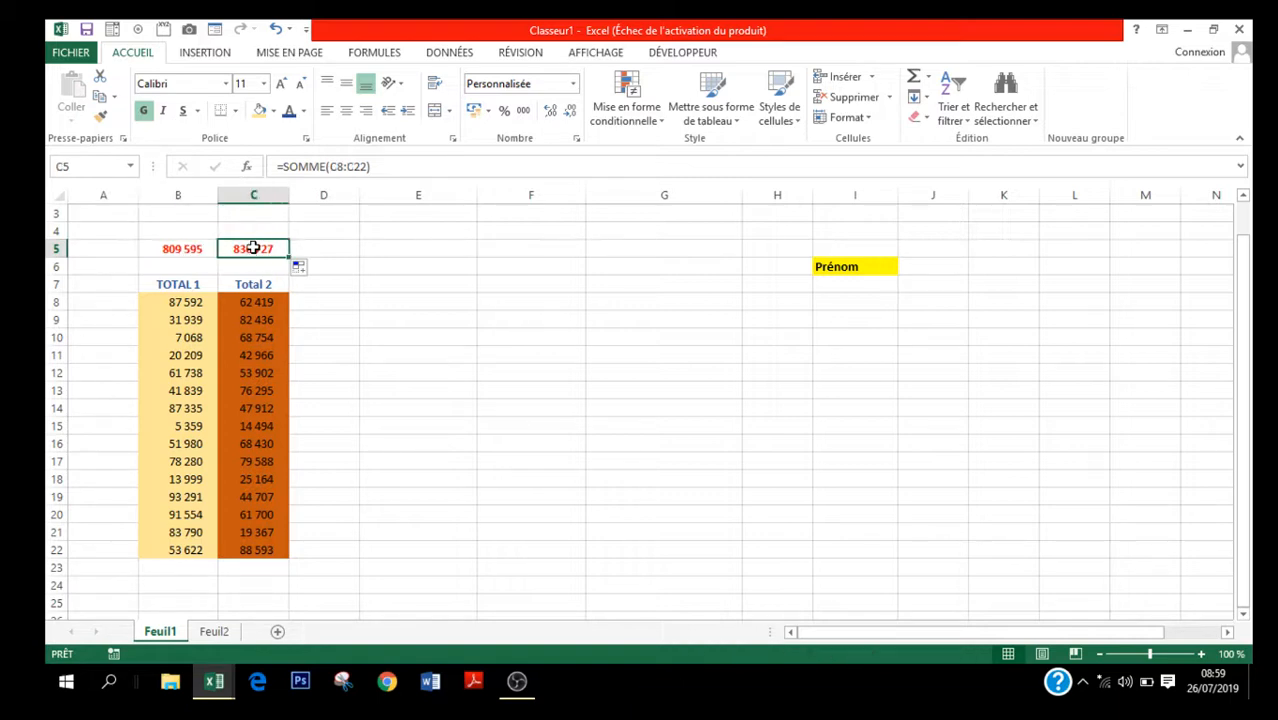
{"action": "left_click", "coordinate": [190, 249]}
{"action": "left_click", "coordinate": [262, 247]}
- Enter a SOUS.TOTAL formula in cell B4 using function 9 - SOMME over the range B8:B22
{"action": "left_click", "coordinate": [187, 230]}
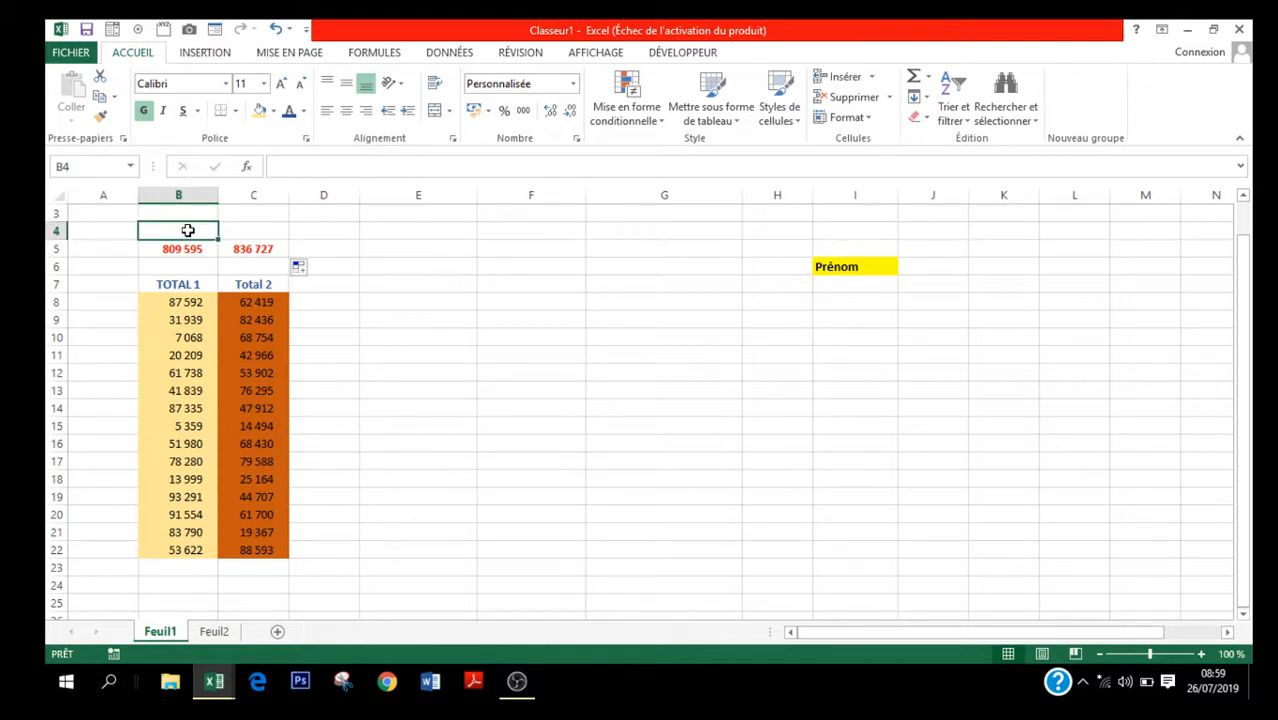
{"action": "type", "text": "=sou"}
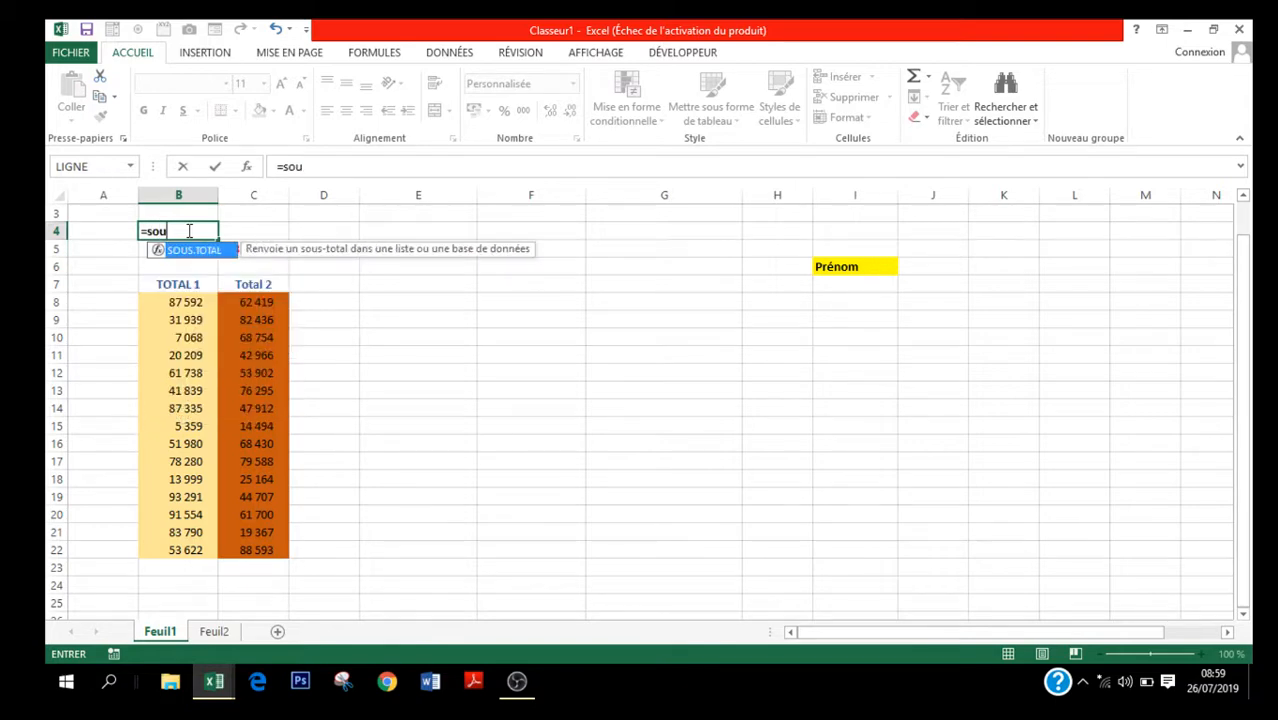
{"action": "double_click", "coordinate": [185, 249]}
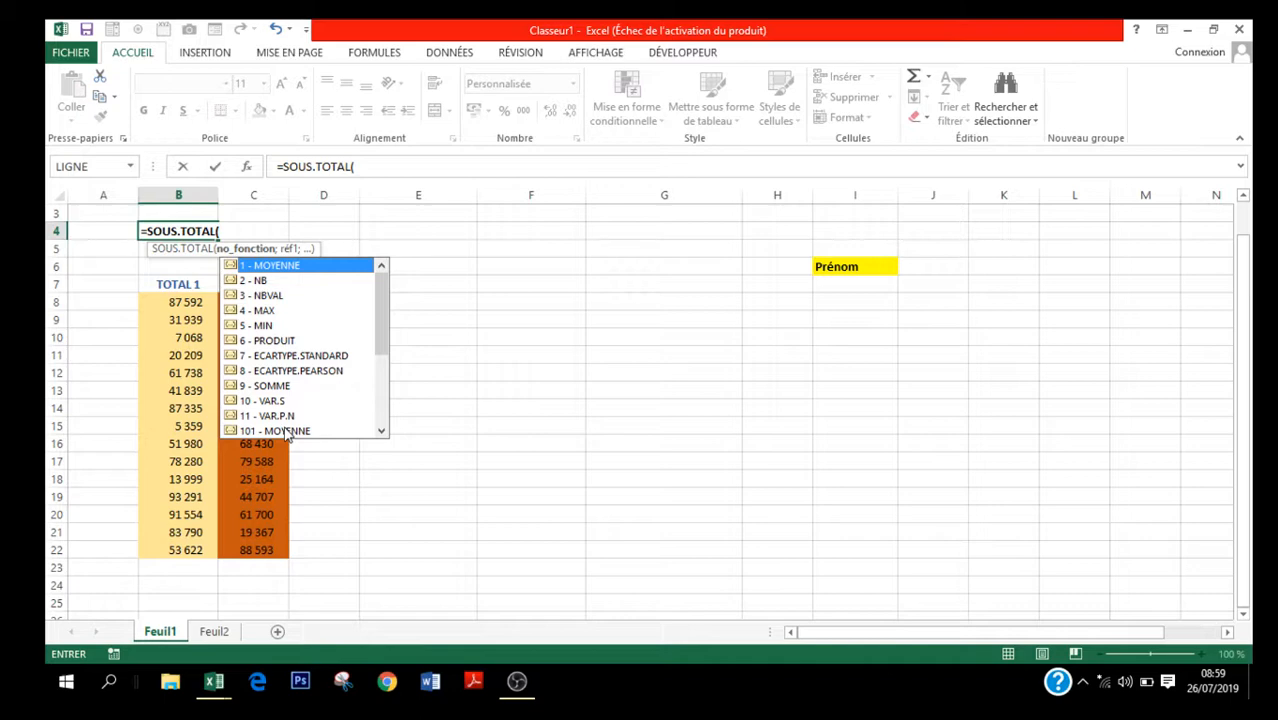
{"action": "left_click", "coordinate": [267, 390]}
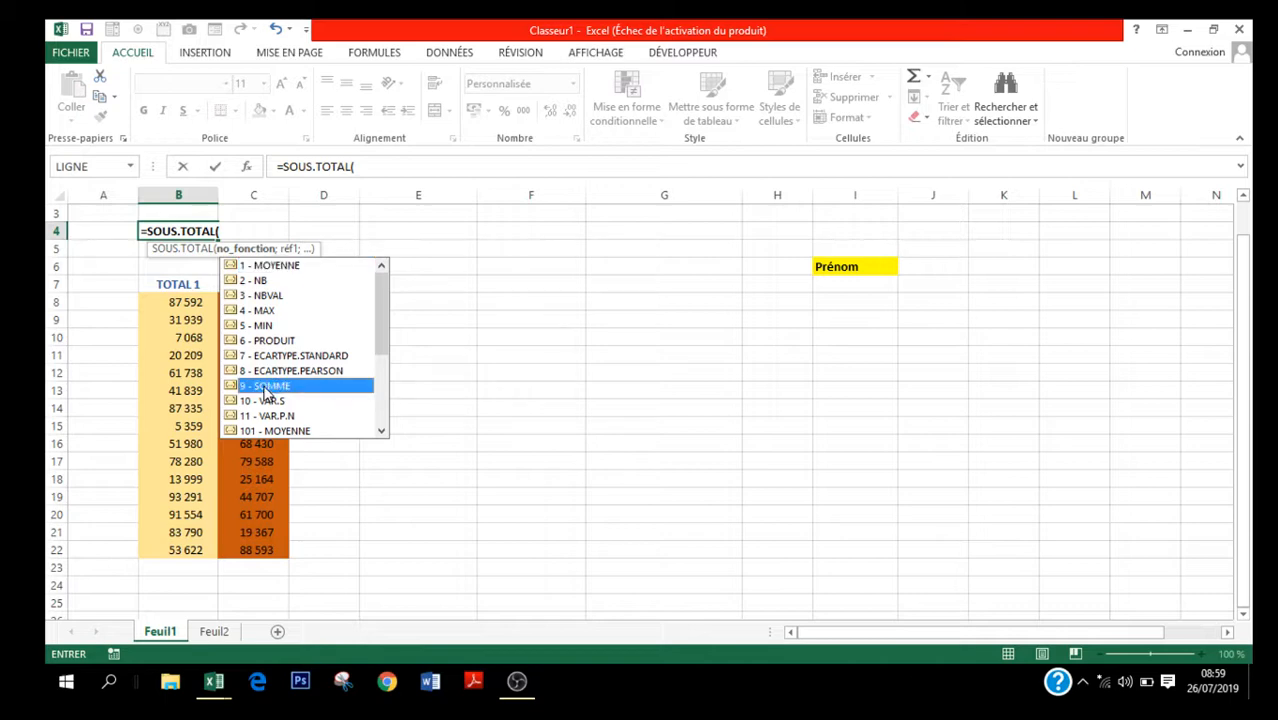
{"action": "double_click", "coordinate": [267, 390]}
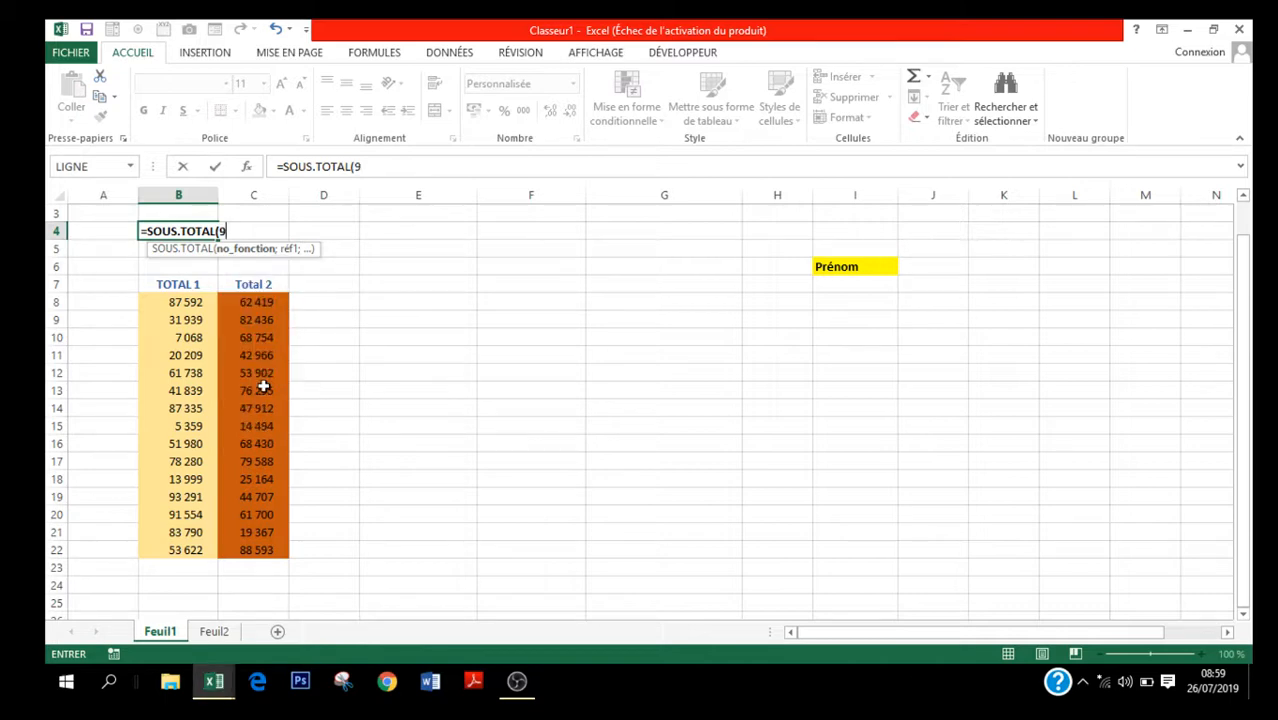
{"action": "type", "text": ";"}
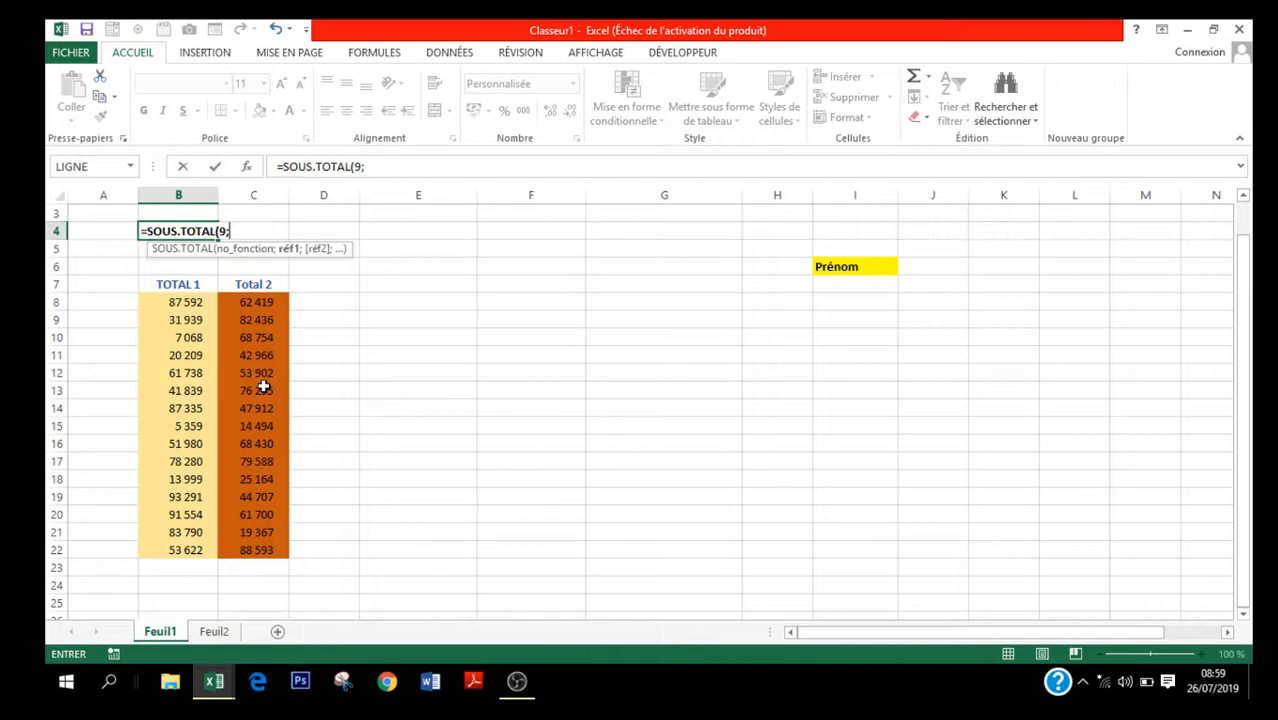
{"action": "left_click", "coordinate": [178, 304]}
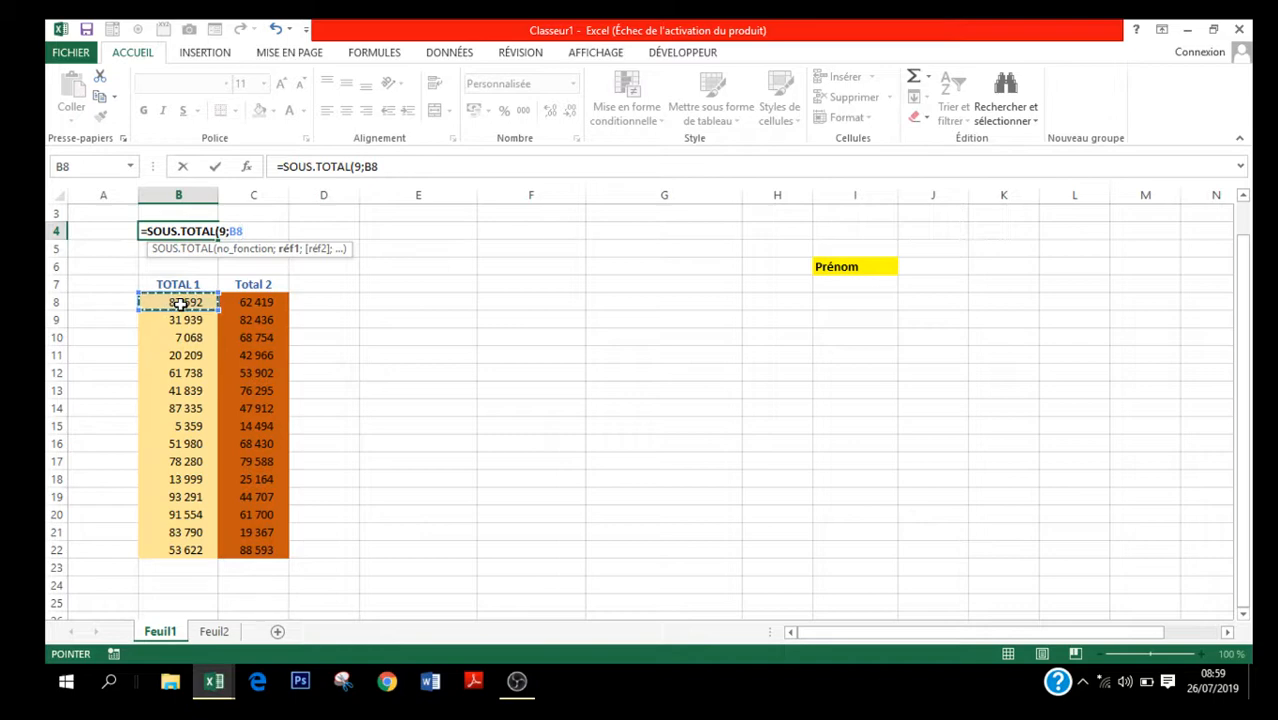
{"action": "key", "text": "F8"}
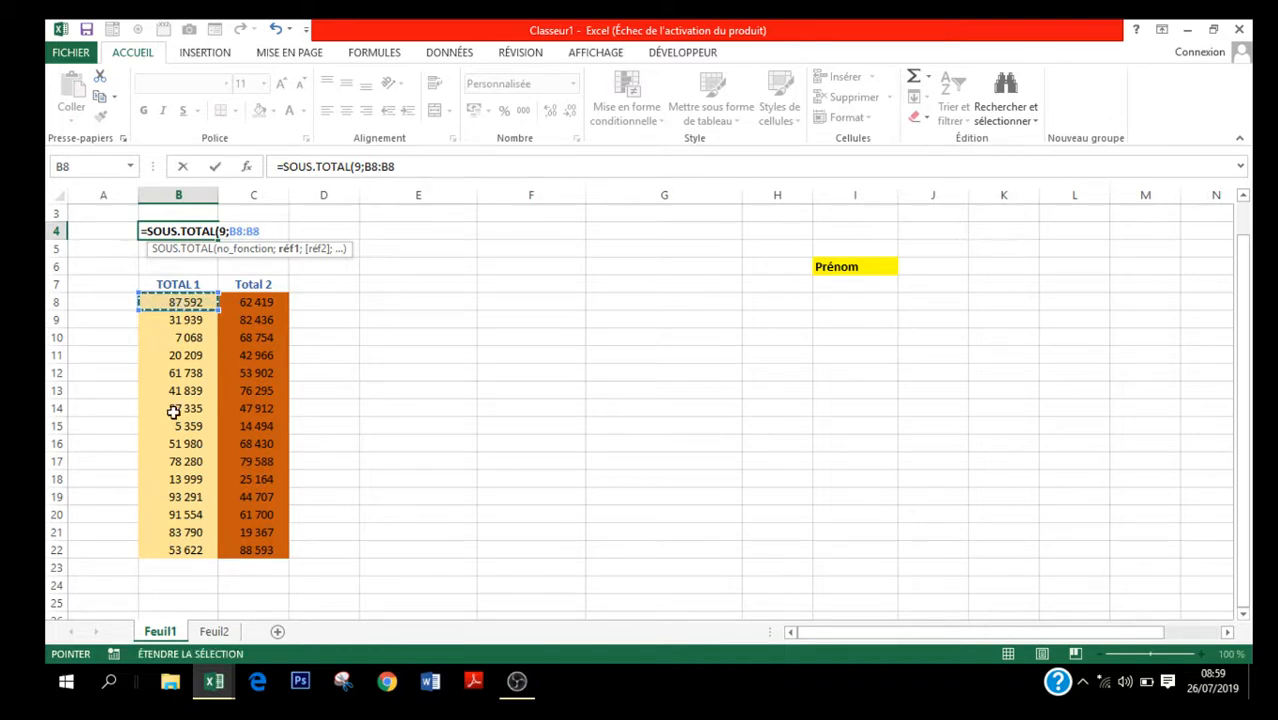
{"action": "left_click", "coordinate": [180, 567]}
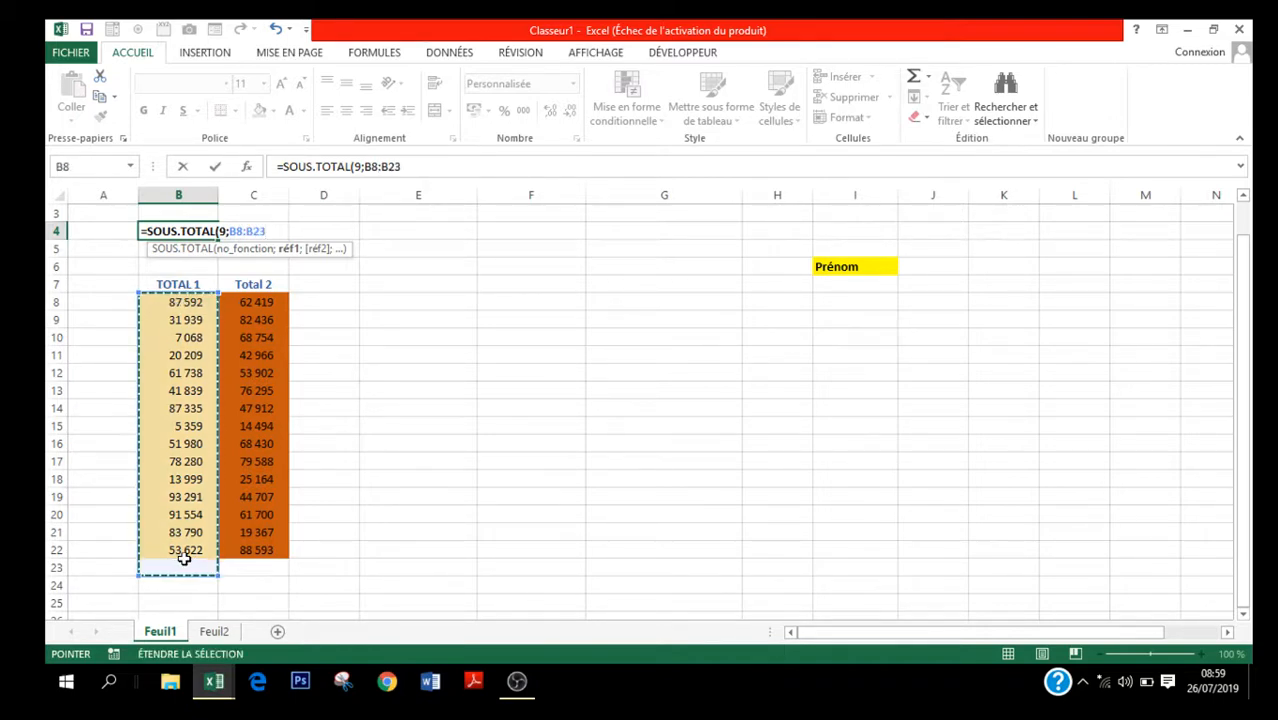
{"action": "left_click", "coordinate": [177, 548]}
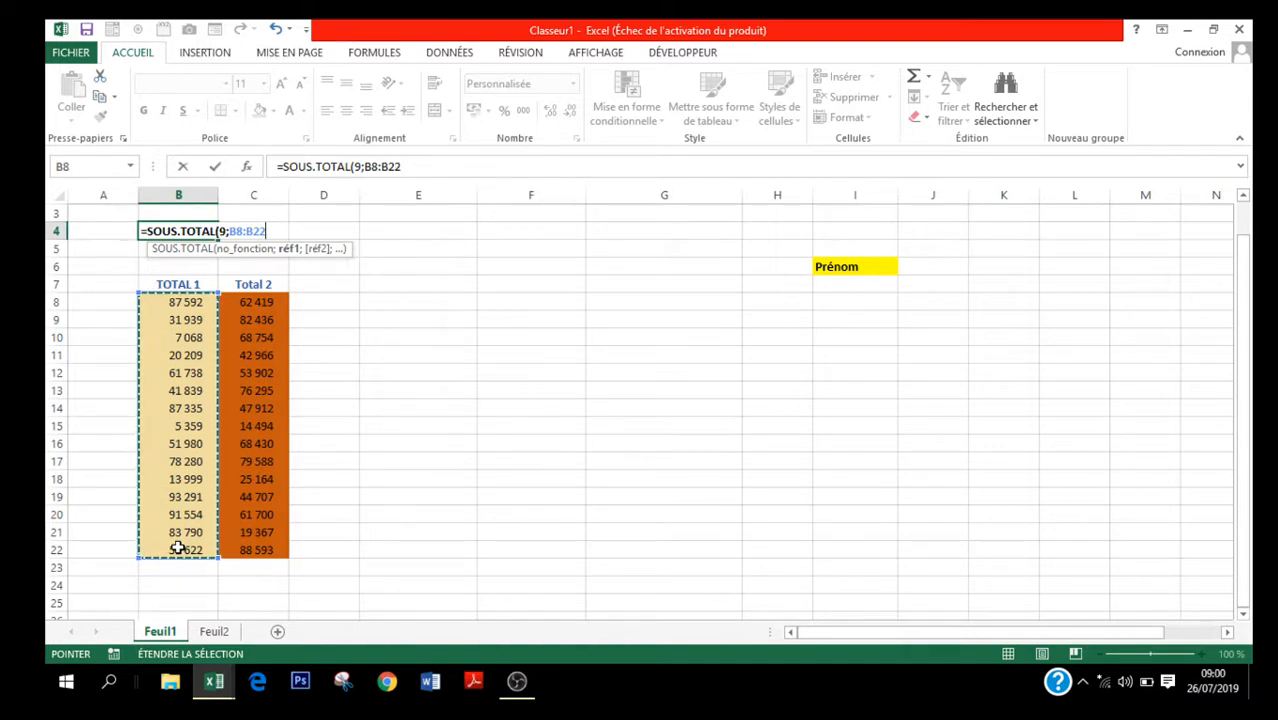
{"action": "key", "text": "Return"}
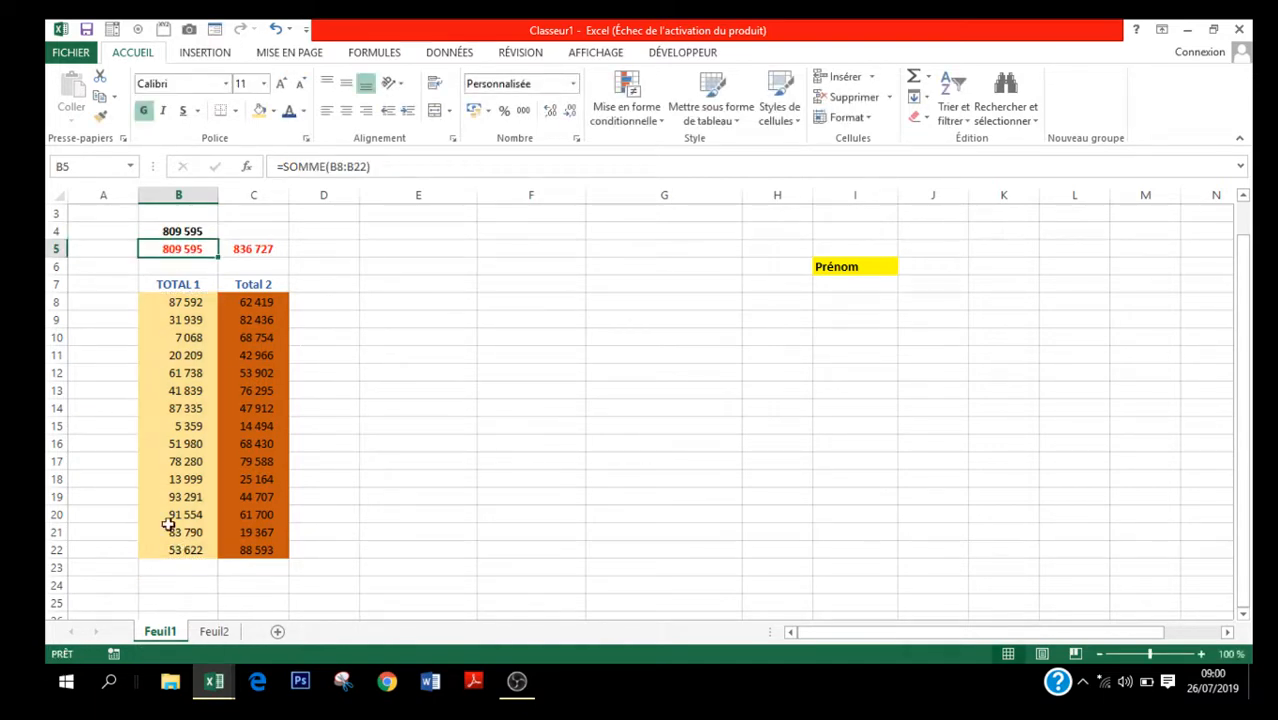
- Copy the subtotal formula from B4 across to C4 and compare it with the SOMME formulas in row 5
{"action": "left_click", "coordinate": [186, 225]}
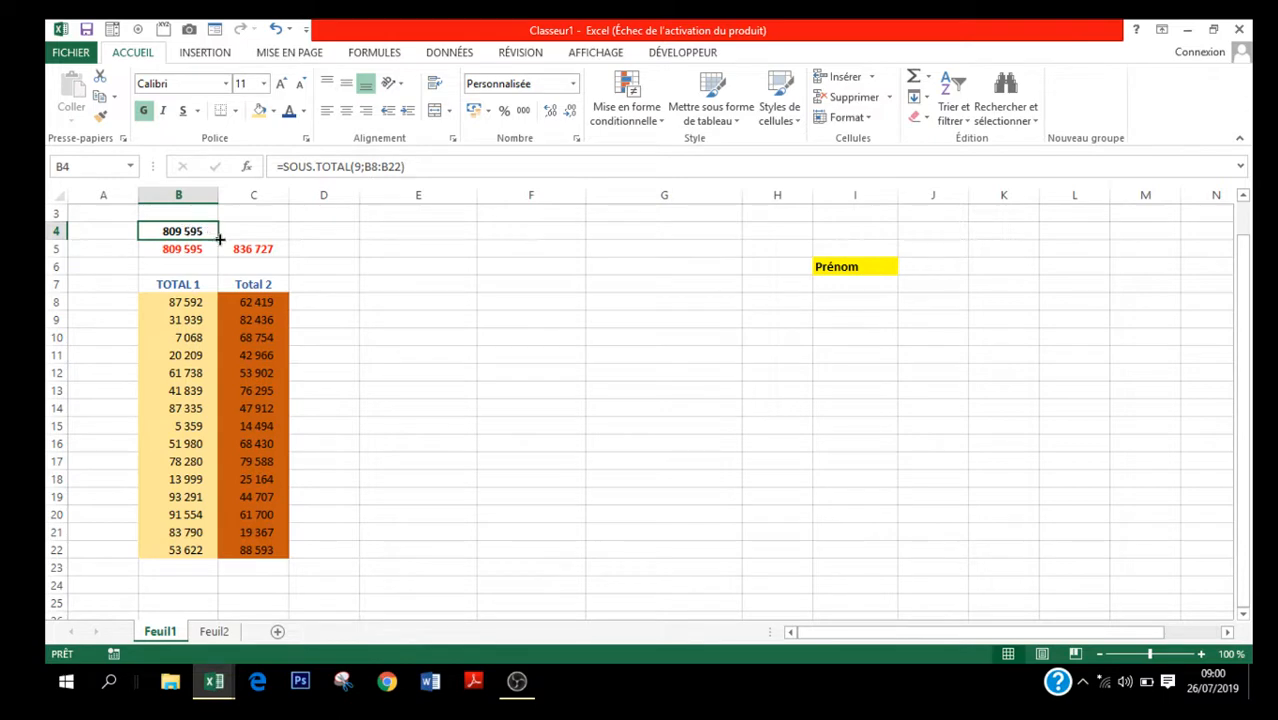
{"action": "left_click_drag", "start_coordinate": [219, 241], "coordinate": [272, 248]}
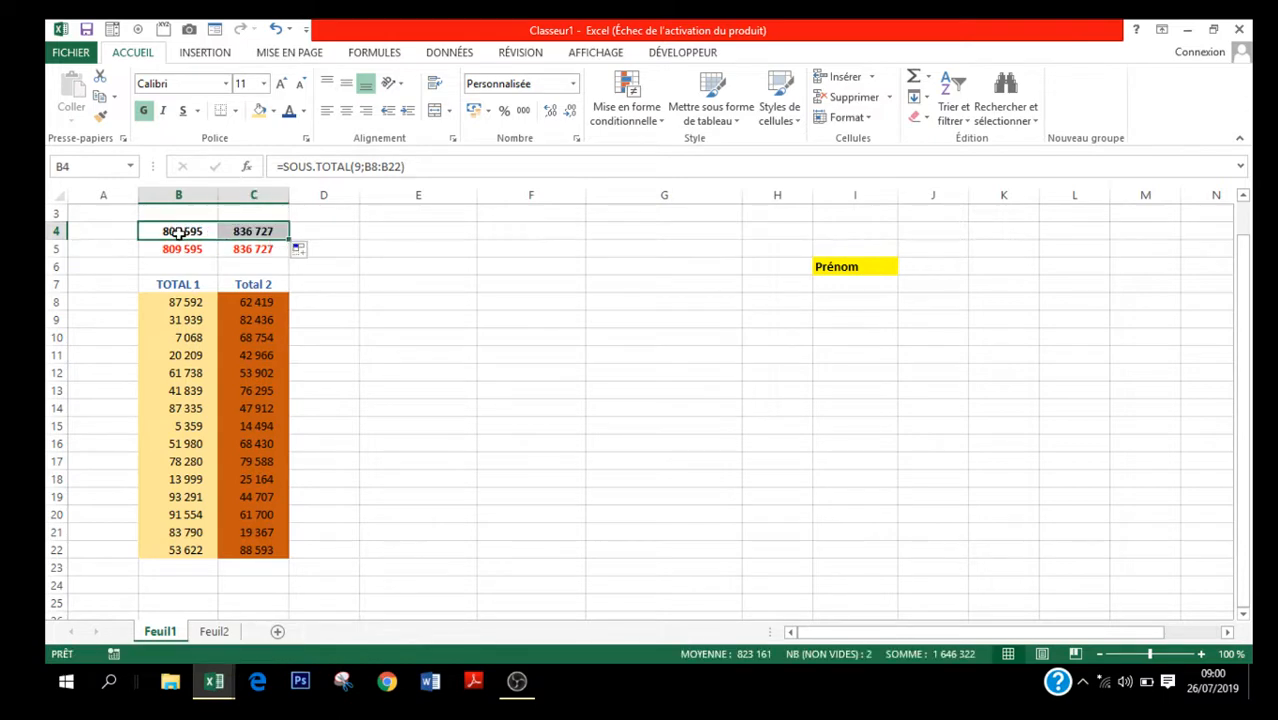
{"action": "left_click", "coordinate": [186, 248]}
{"action": "left_click", "coordinate": [248, 250]}
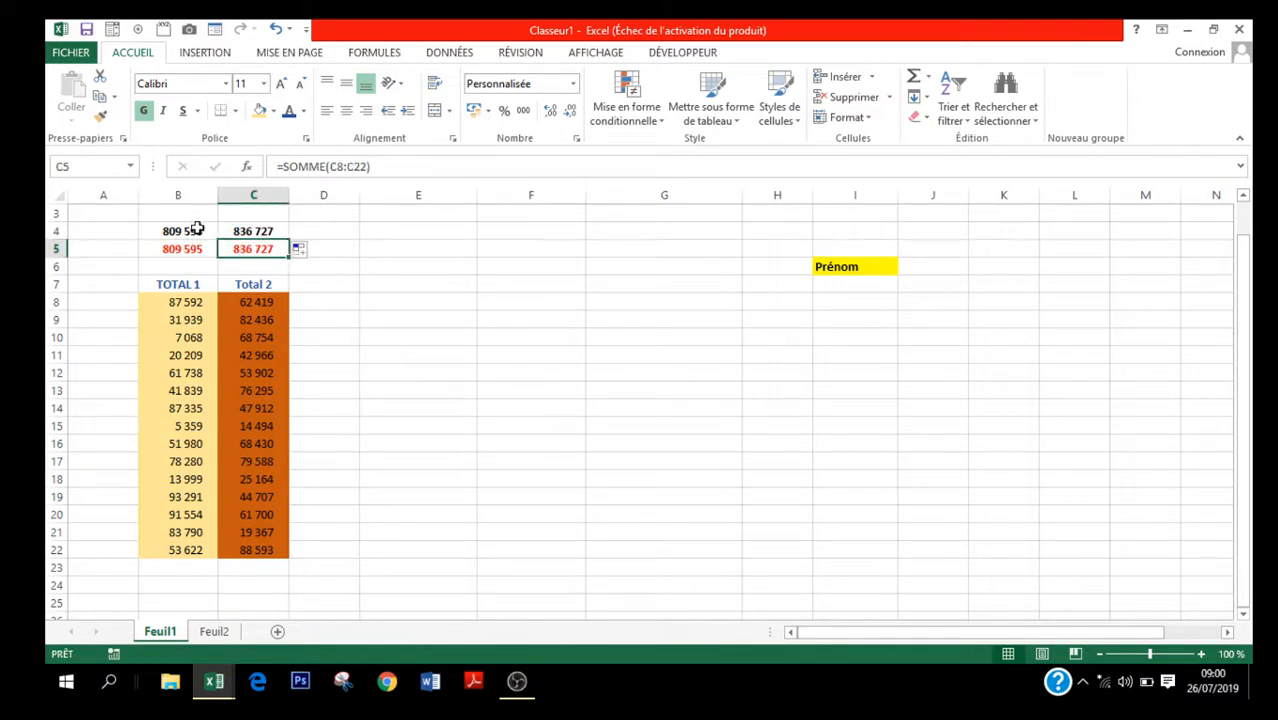
{"action": "left_click", "coordinate": [193, 228]}
{"action": "left_click", "coordinate": [244, 231]}
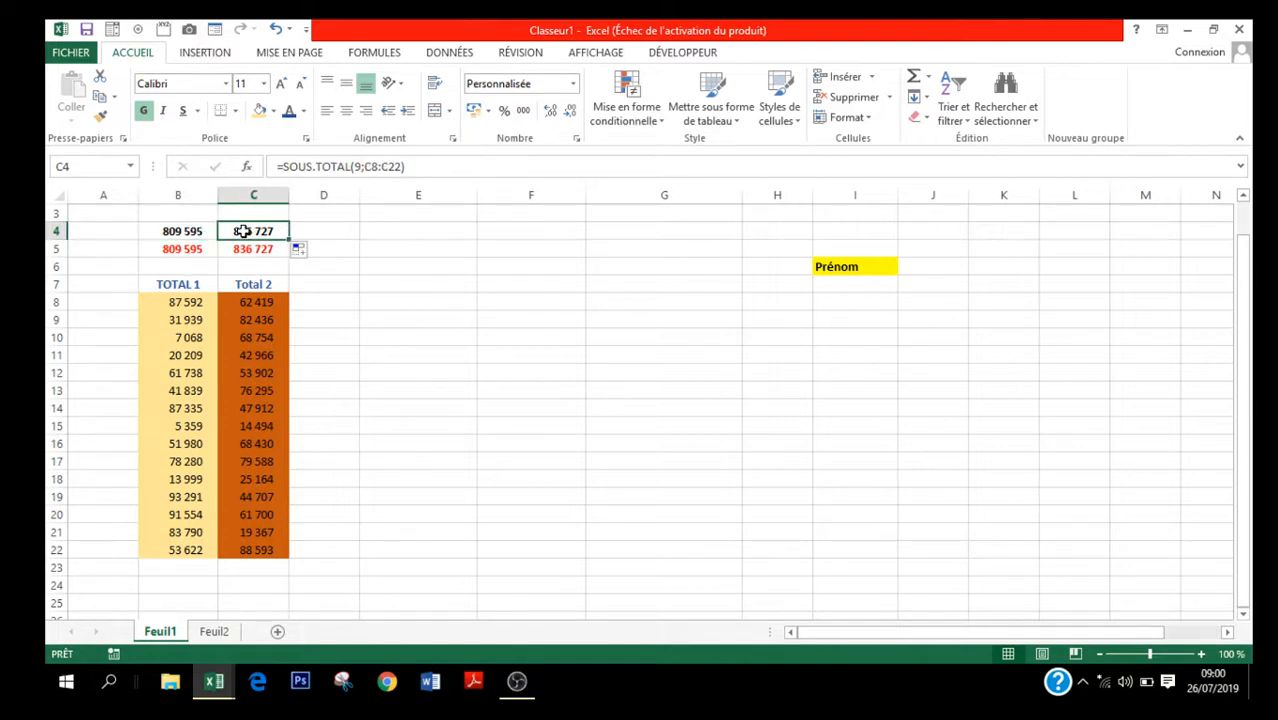
{"action": "left_click", "coordinate": [243, 249]}
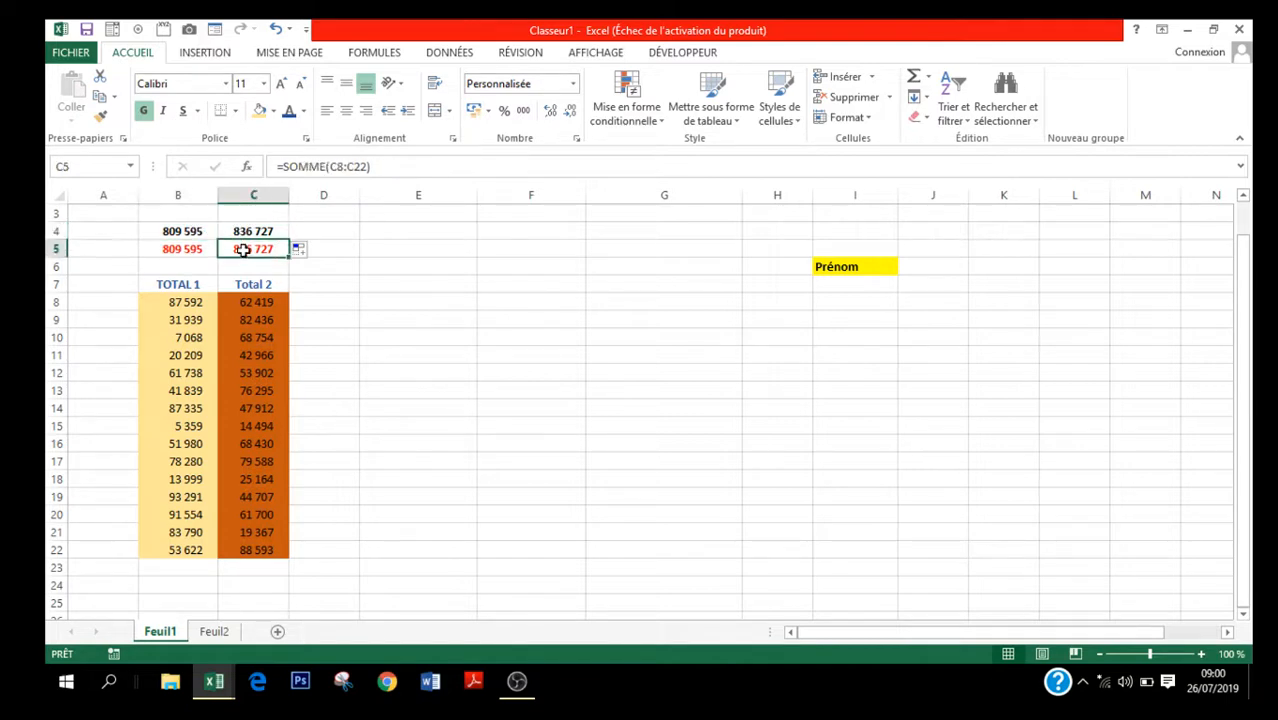
{"action": "left_click", "coordinate": [192, 230]}
{"action": "left_click", "coordinate": [193, 248]}
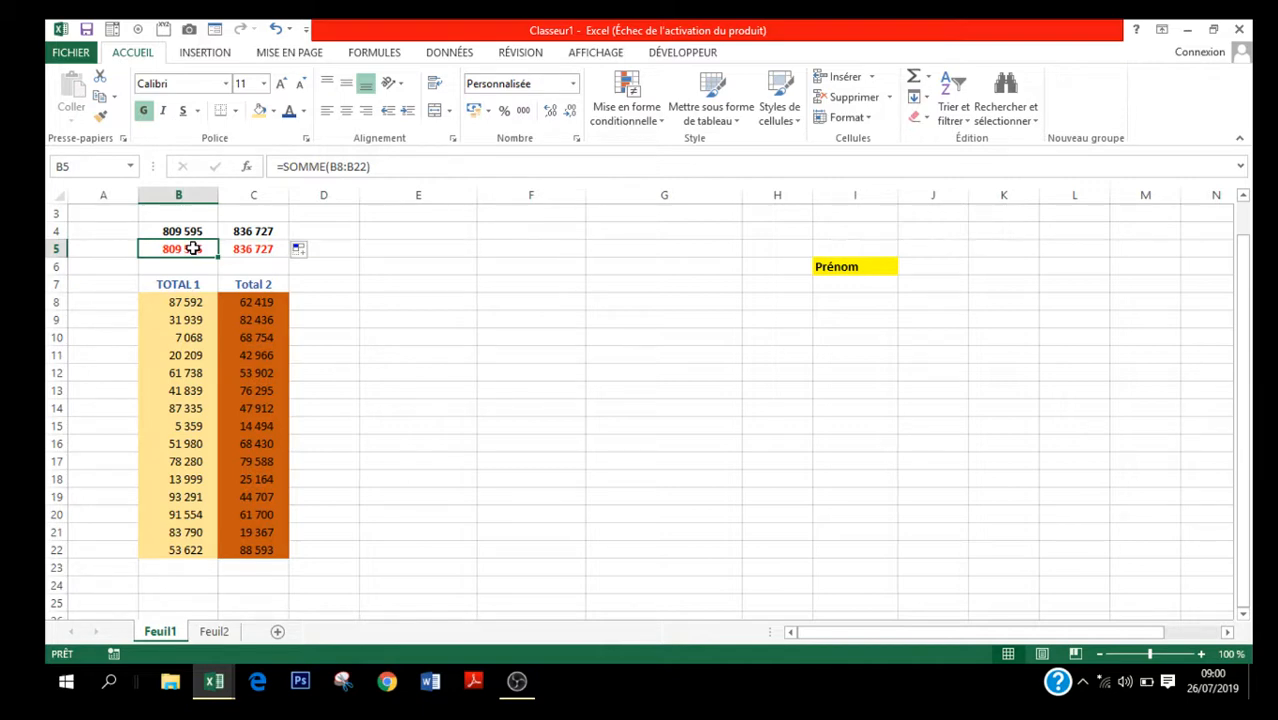
- Add filters to the TOTAL 1 and Total 2 headers of the range B7:C22
{"action": "left_click", "coordinate": [187, 283]}
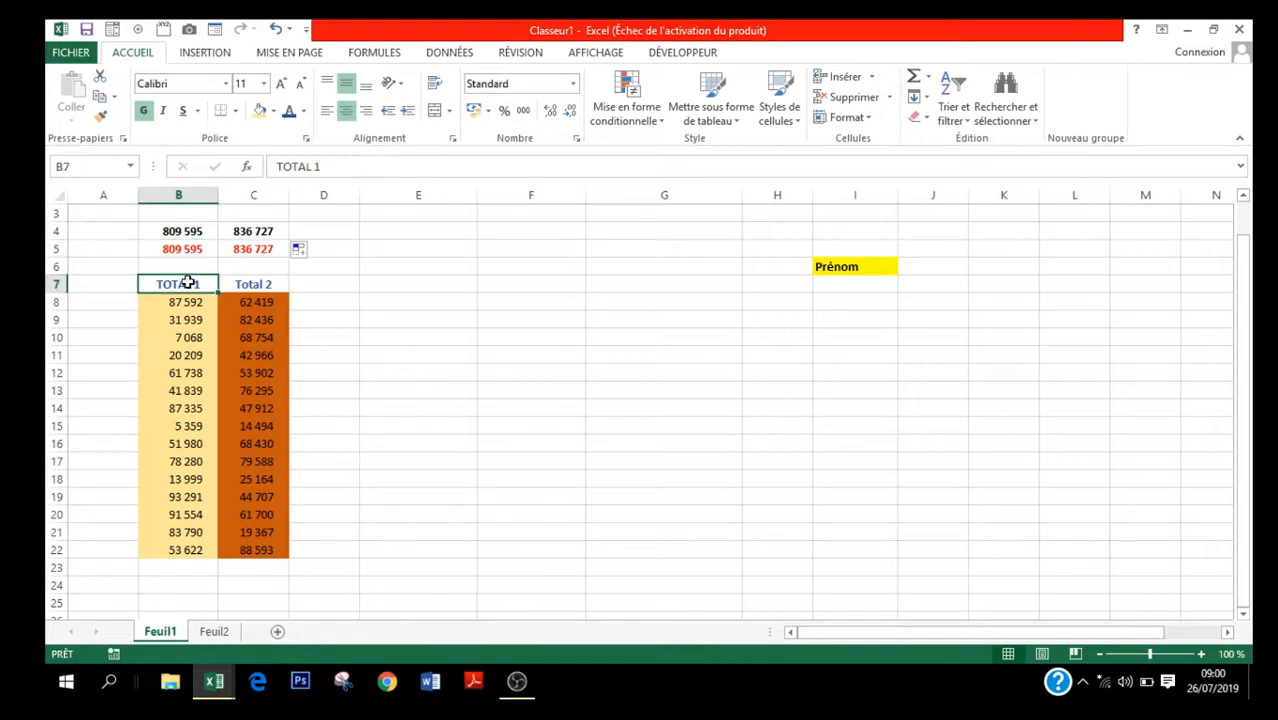
{"action": "left_click_drag", "start_coordinate": [187, 283], "coordinate": [245, 558]}
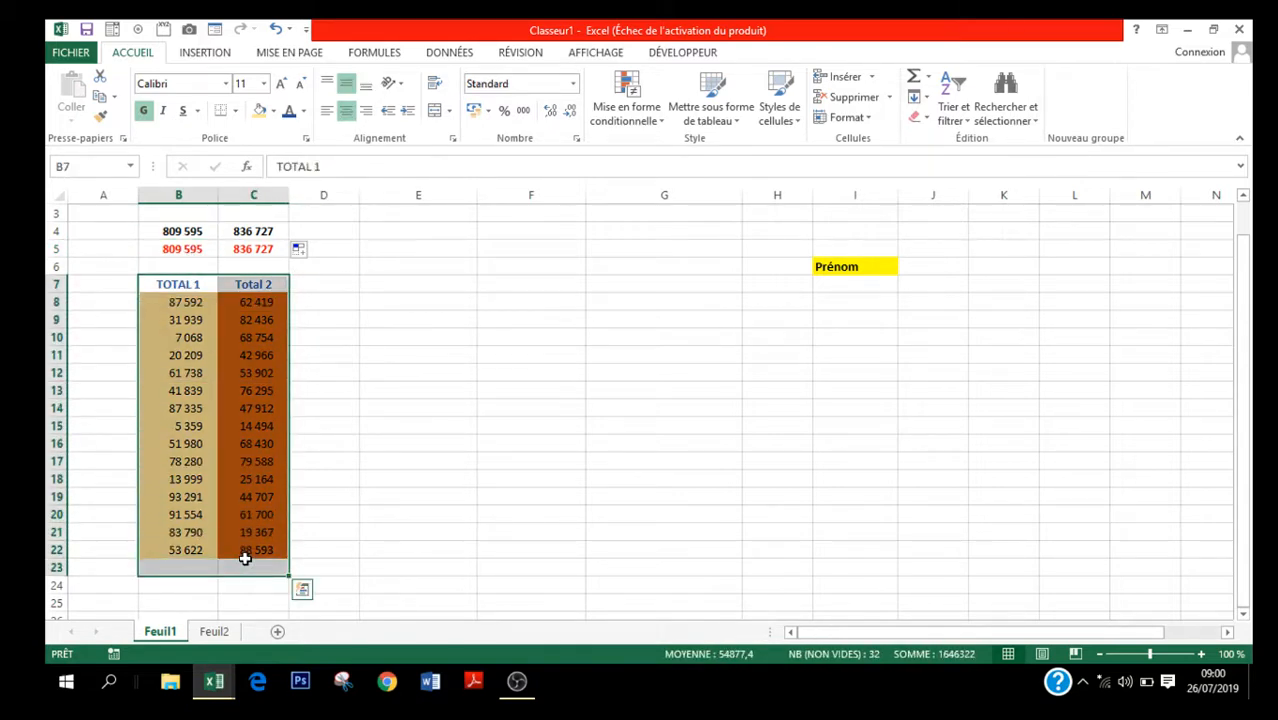
{"action": "left_click", "coordinate": [187, 285]}
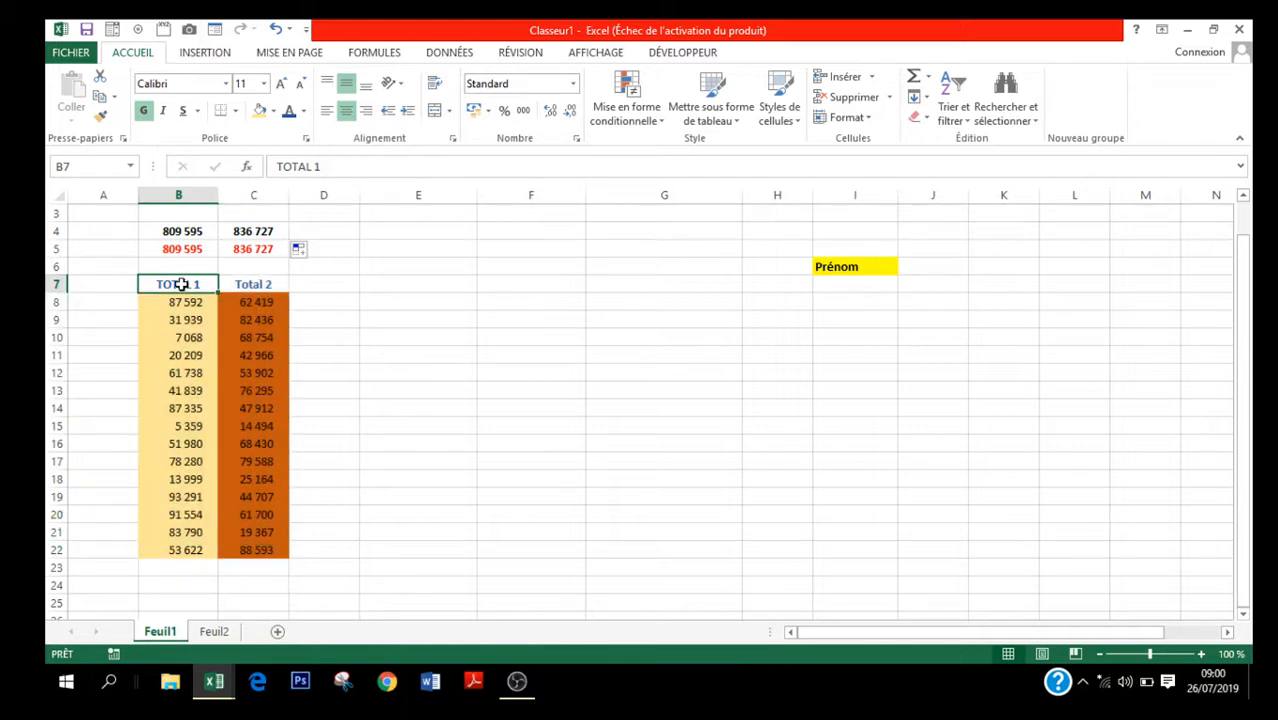
{"action": "left_click_drag", "start_coordinate": [187, 287], "coordinate": [256, 548]}
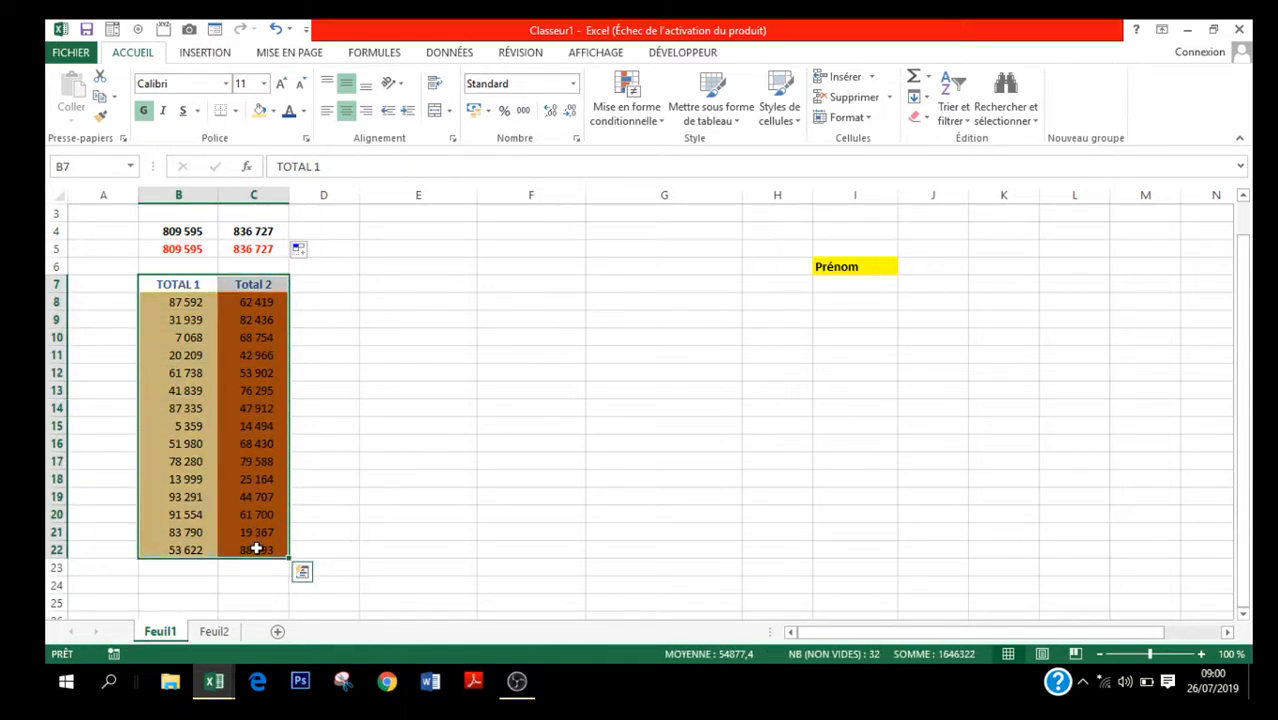
{"action": "left_click", "coordinate": [958, 95]}
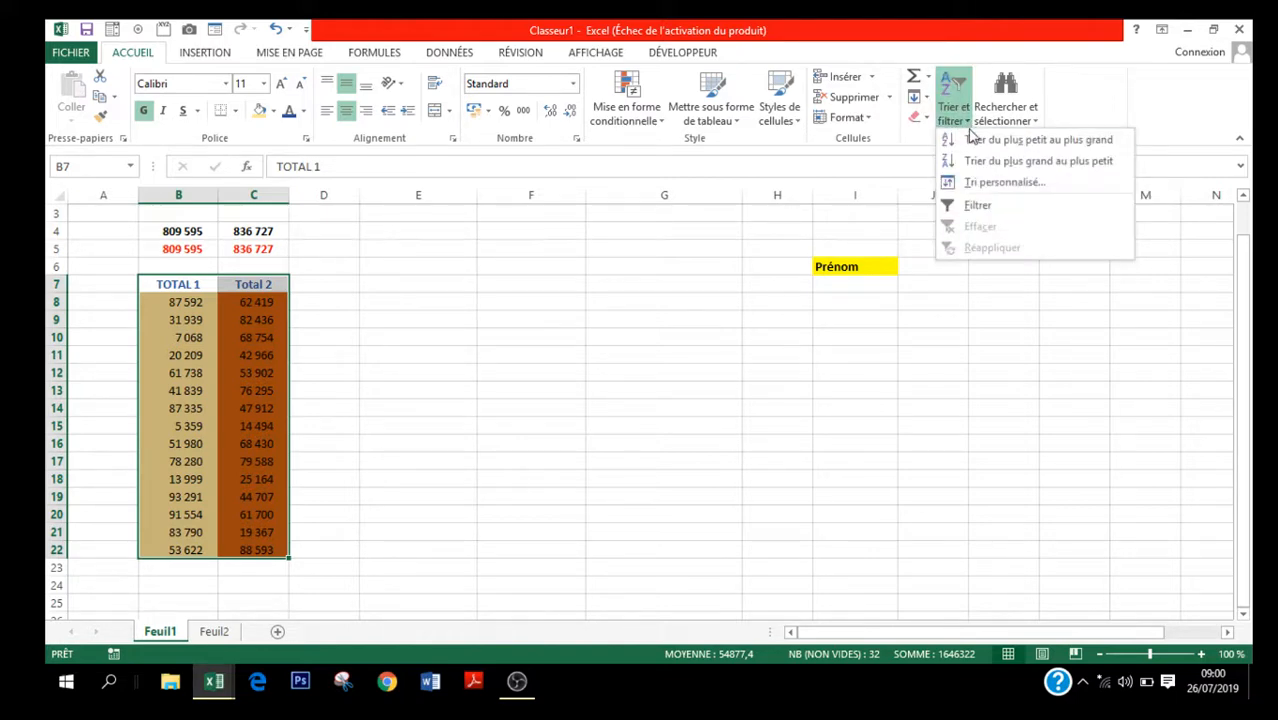
{"action": "left_click", "coordinate": [980, 206]}
{"action": "left_click", "coordinate": [386, 350]}
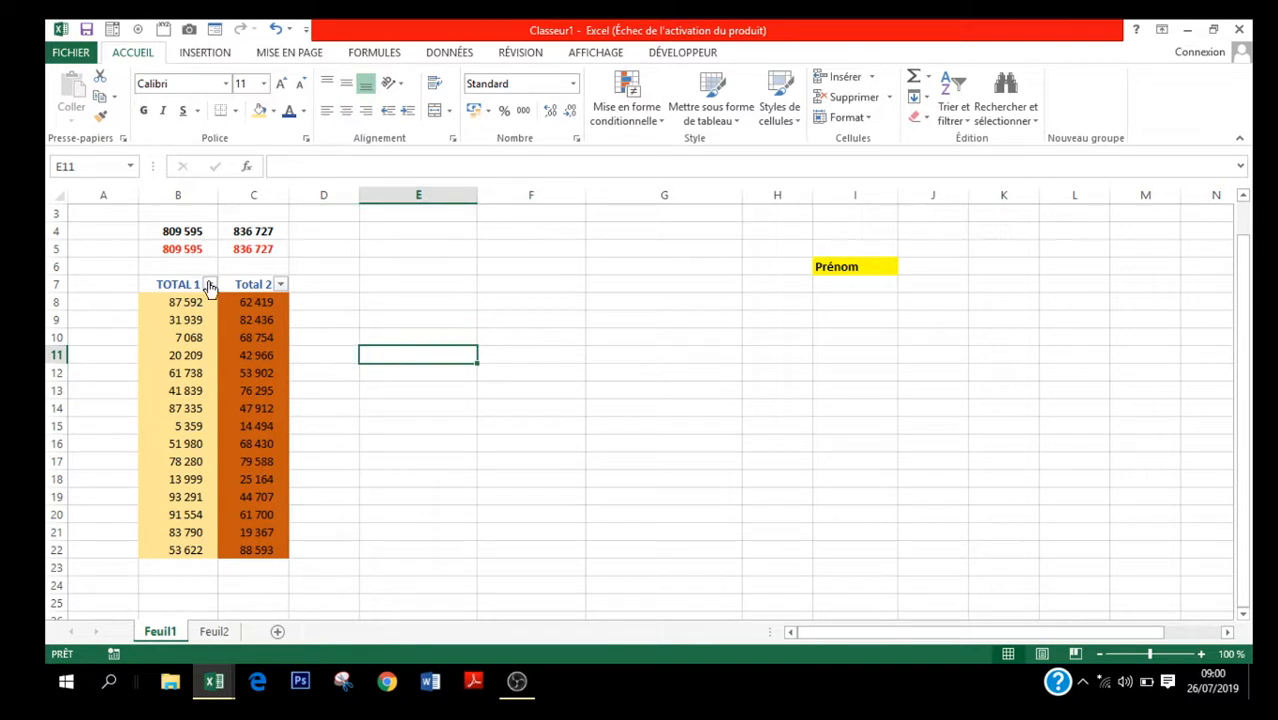
- Filter the TOTAL 1 column to show only the values 13 999, 31 939, 51 980 and 53 622
{"action": "left_click", "coordinate": [209, 285]}
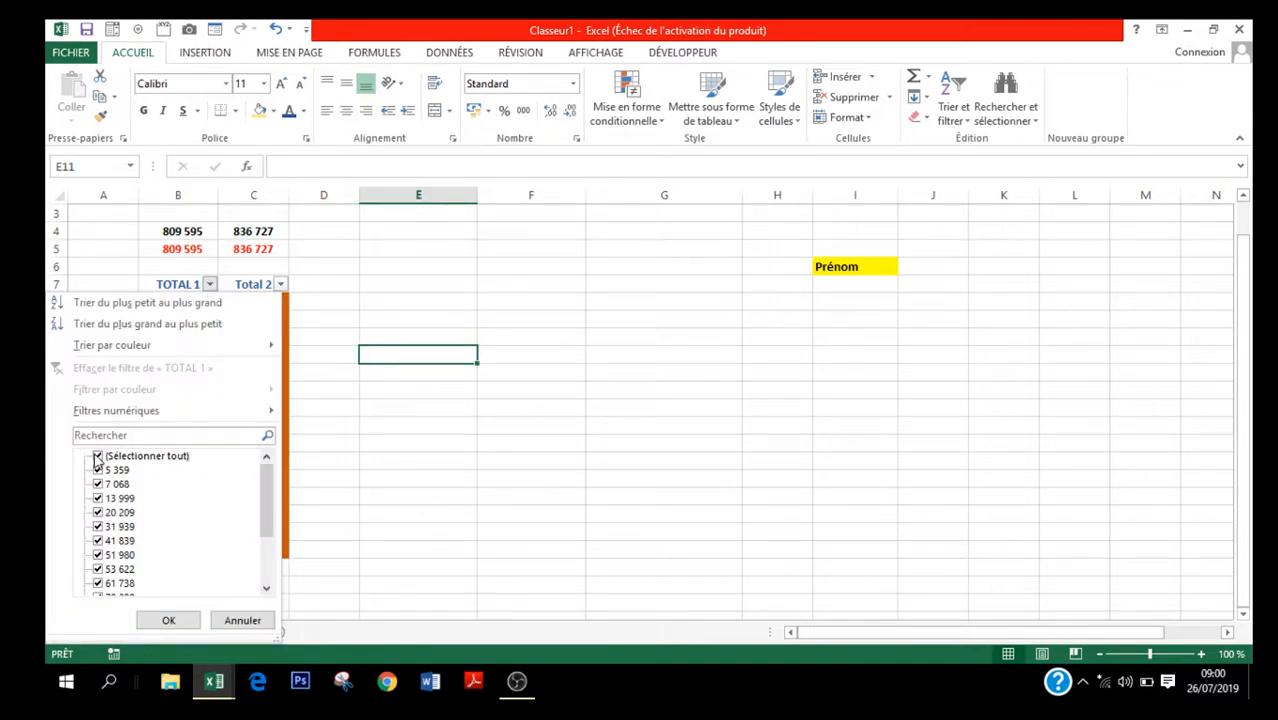
{"action": "left_click", "coordinate": [97, 457]}
{"action": "left_click", "coordinate": [98, 498]}
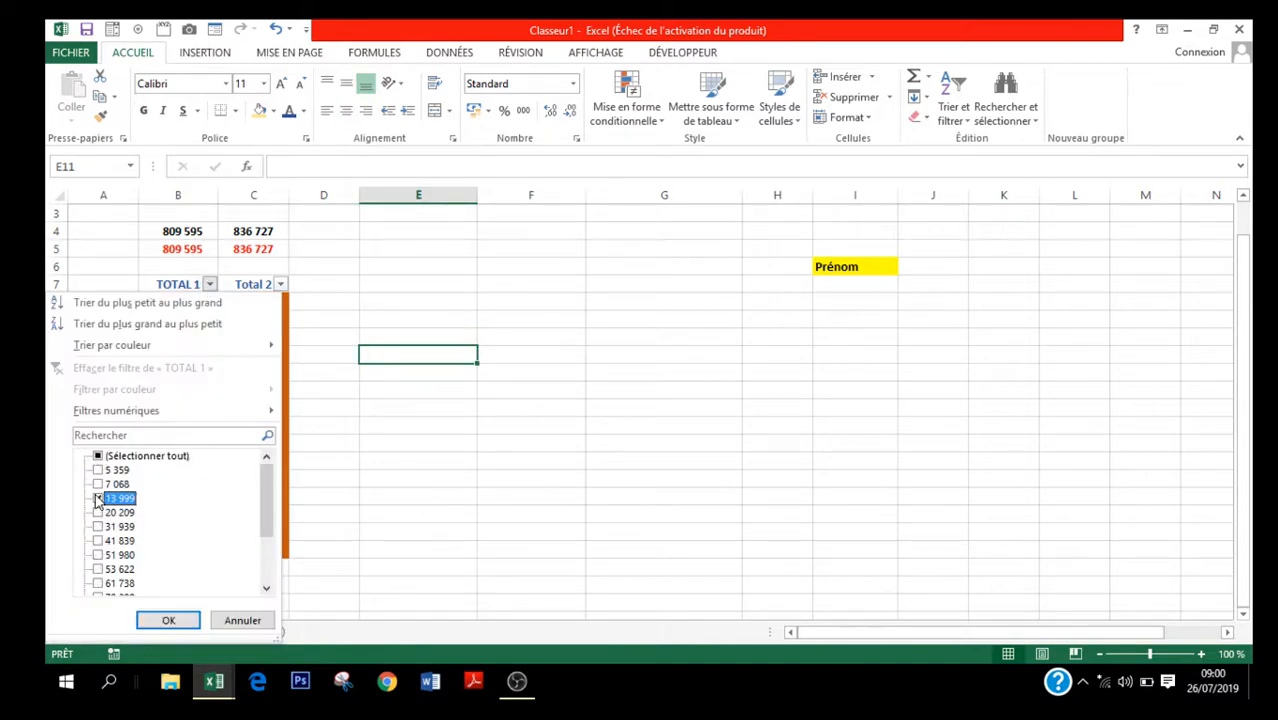
{"action": "left_click", "coordinate": [98, 527]}
{"action": "left_click", "coordinate": [98, 555]}
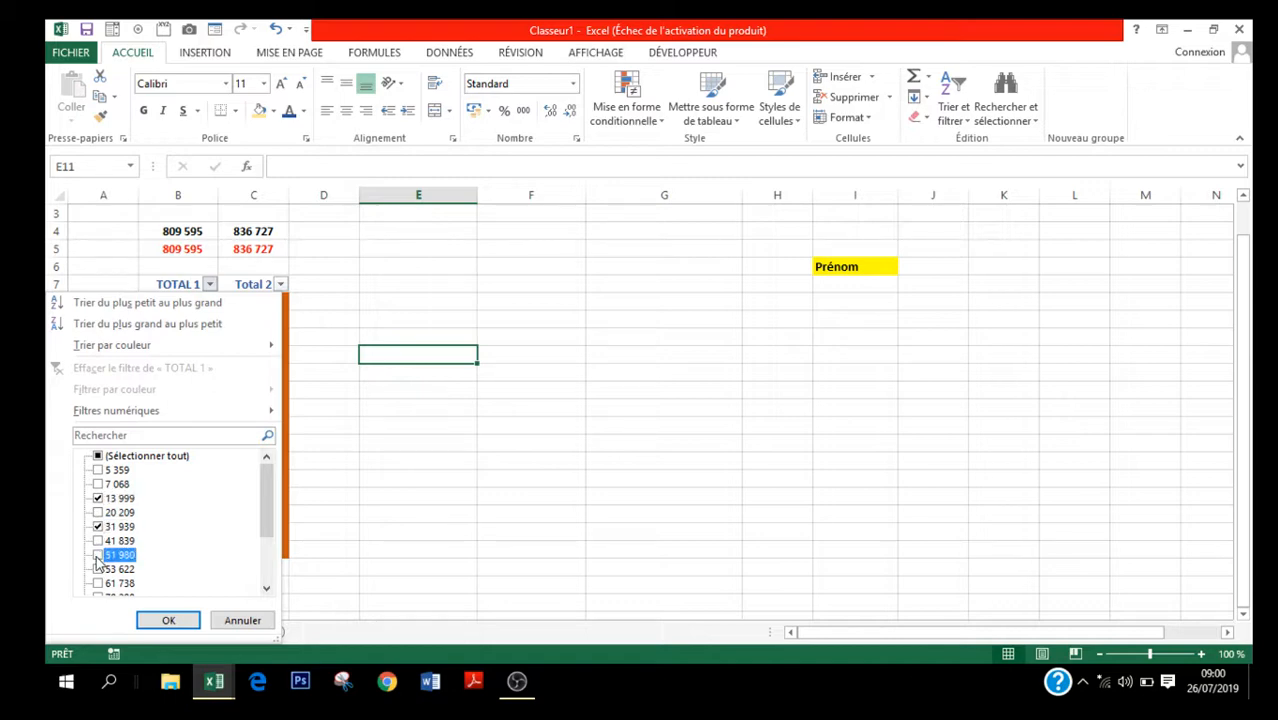
{"action": "left_click", "coordinate": [98, 569]}
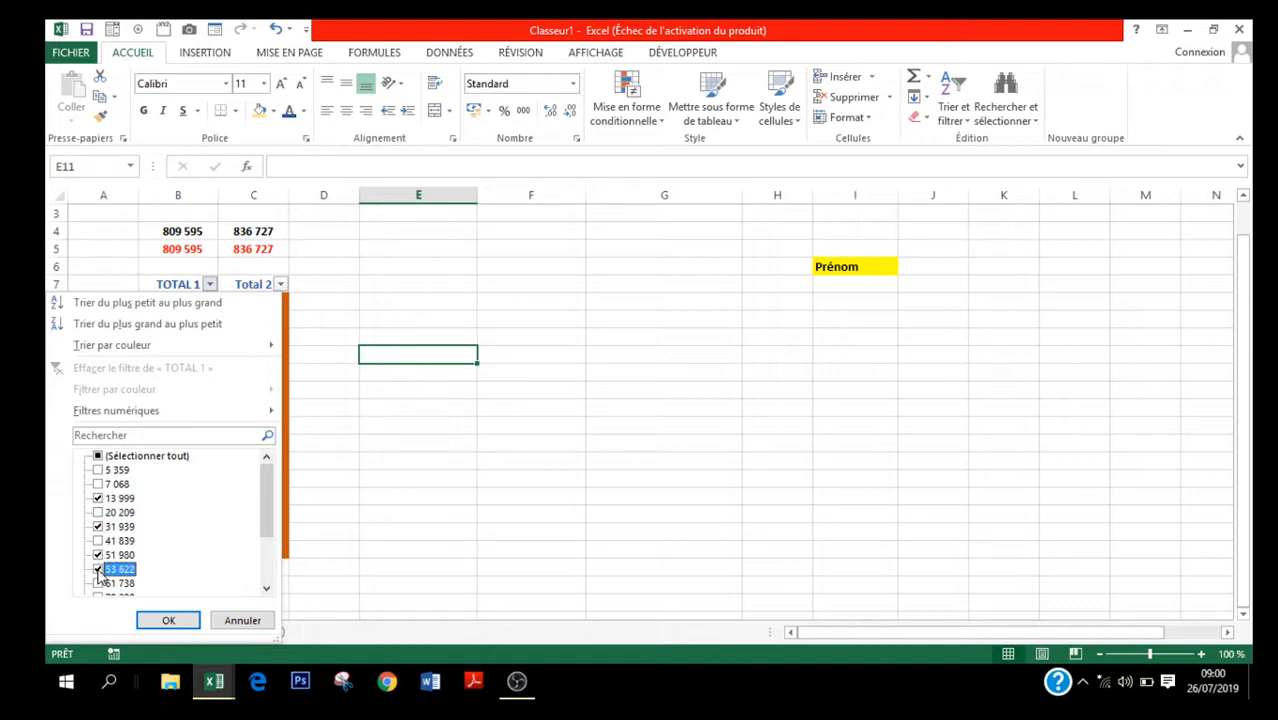
{"action": "left_click", "coordinate": [163, 621]}
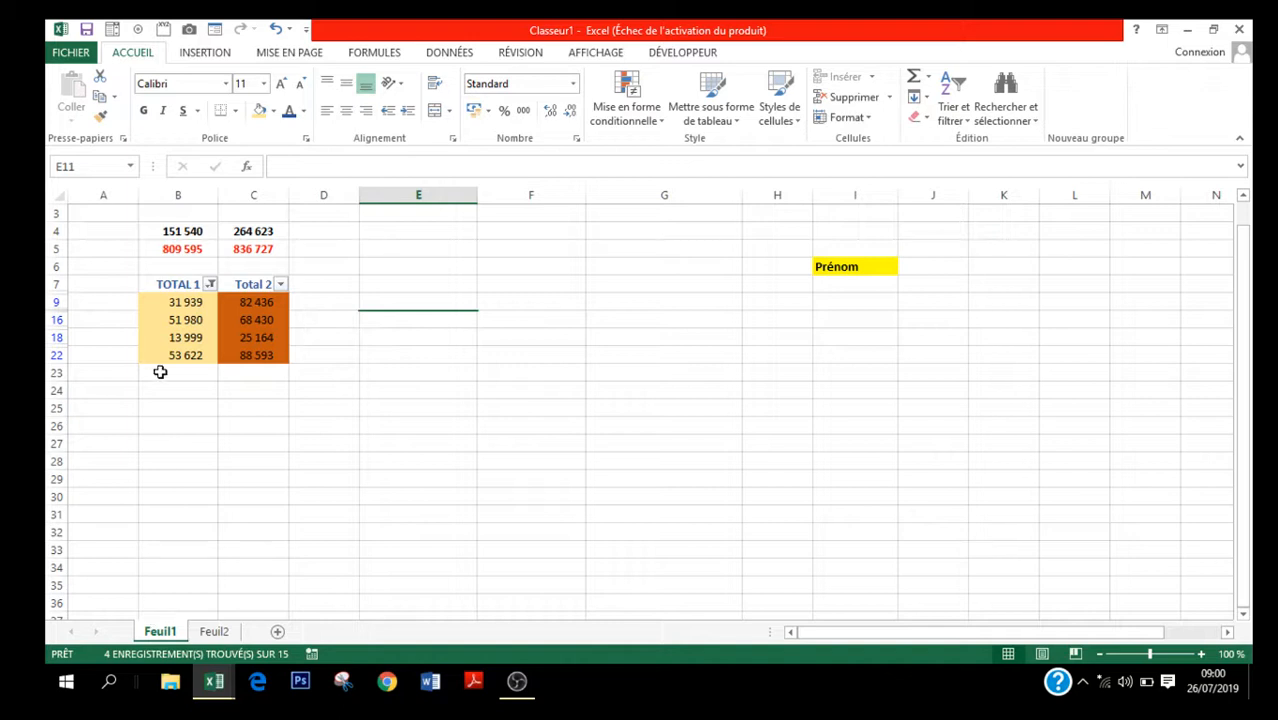
- Compare the SOUS.TOTAL formula in B4 with the SOMME formula in B5, and clear the TOTAL 1 filter
{"action": "left_click", "coordinate": [167, 227]}
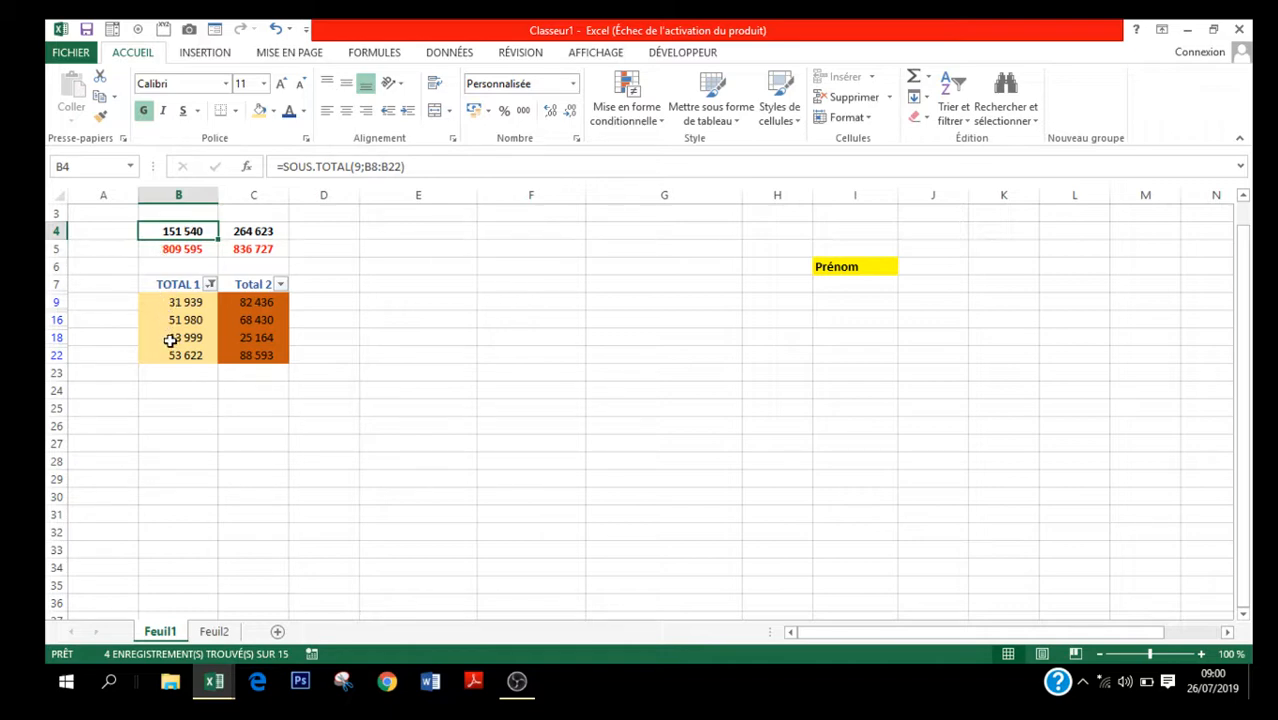
{"action": "left_click", "coordinate": [156, 251]}
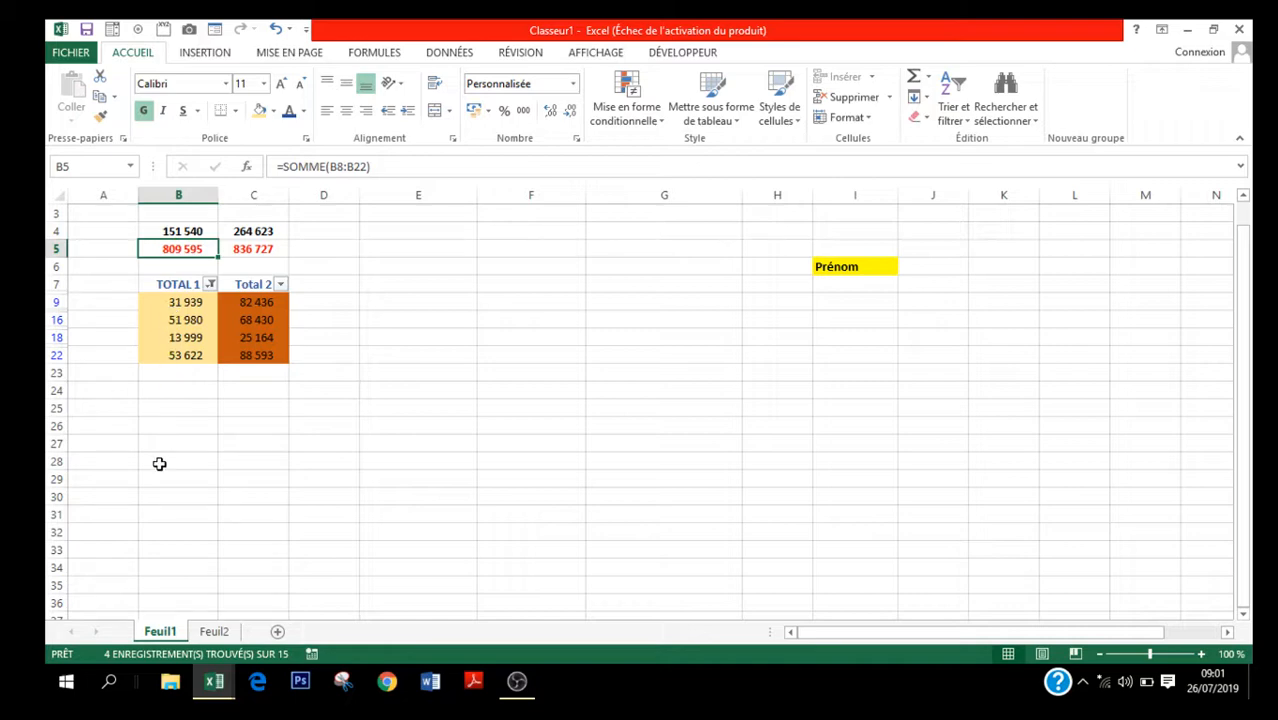
{"action": "left_click", "coordinate": [210, 285]}
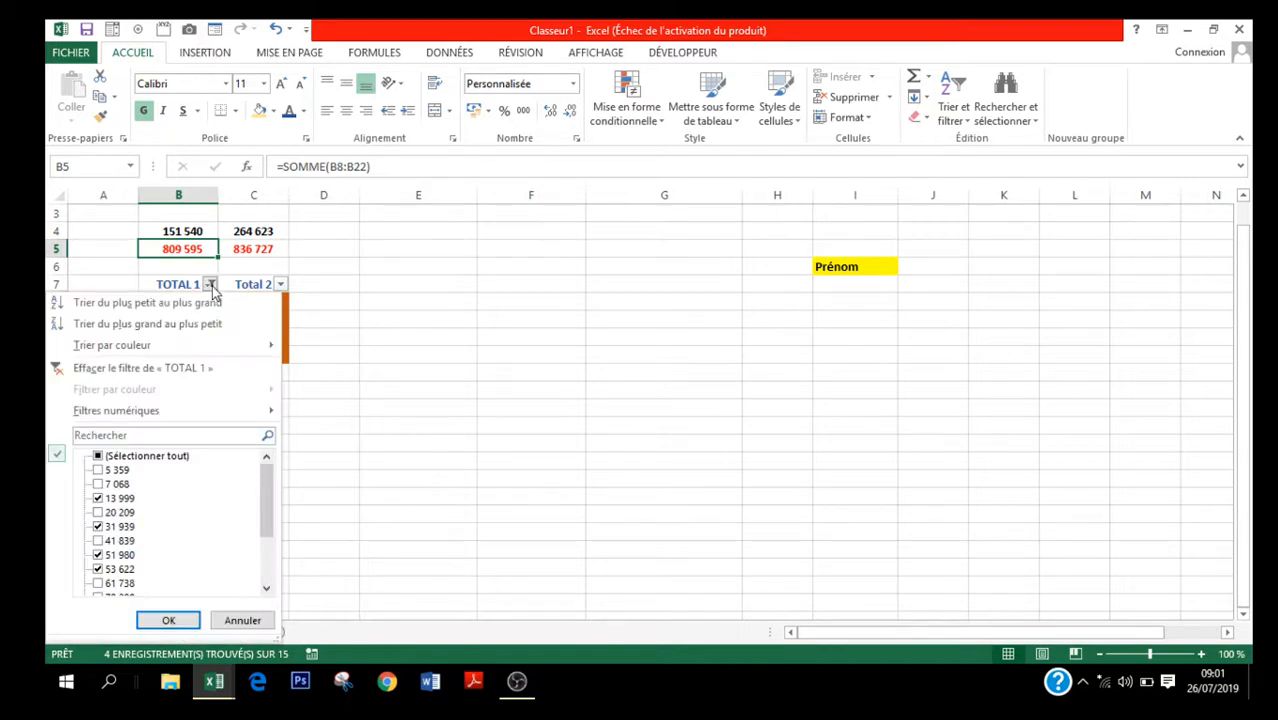
{"action": "left_click", "coordinate": [110, 369]}
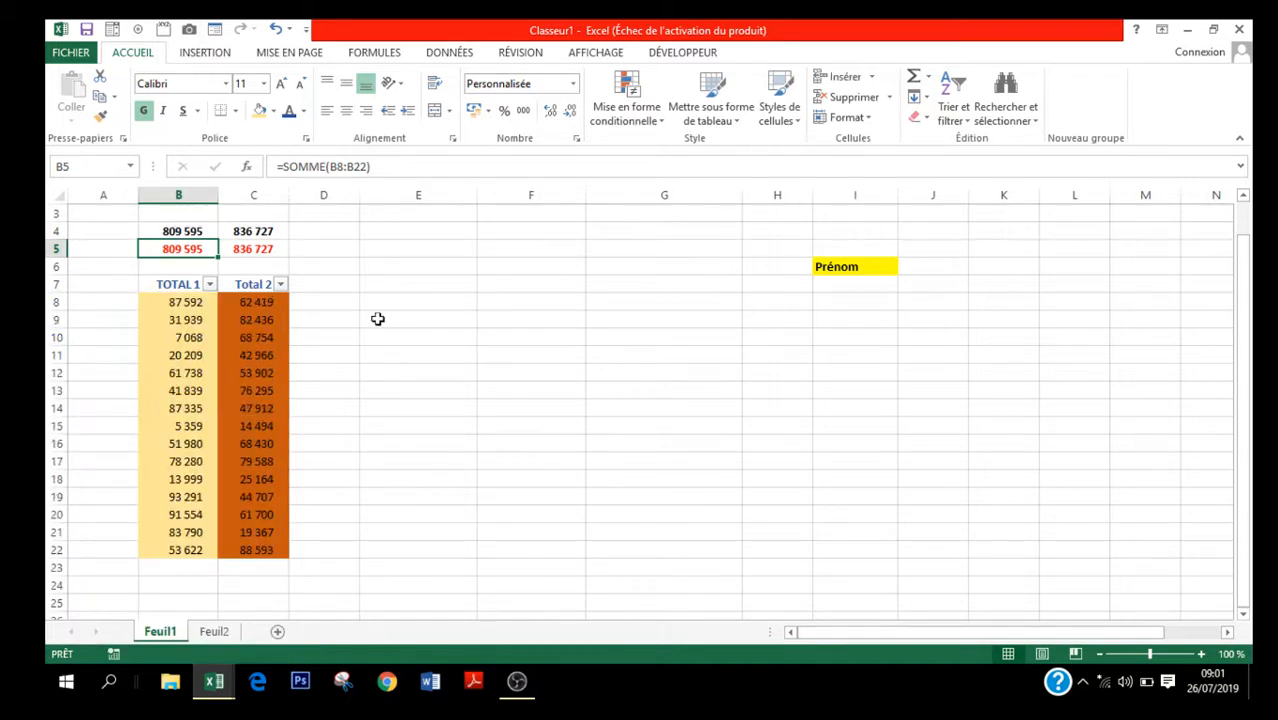
- Start a data validation rule for cell I7 below the Prénom header, allowing the type Liste
{"action": "left_click", "coordinate": [838, 285]}
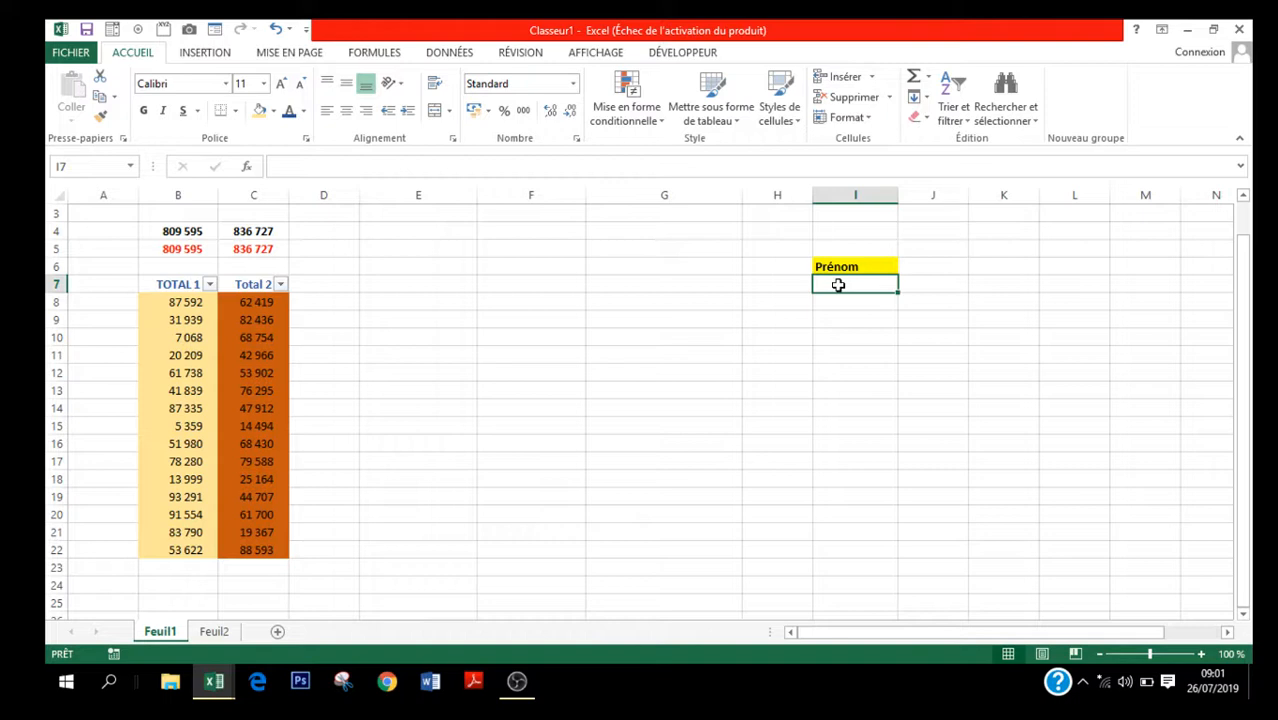
{"action": "left_click", "coordinate": [1228, 633]}
{"action": "left_click", "coordinate": [1228, 633]}
{"action": "left_click", "coordinate": [1228, 633]}
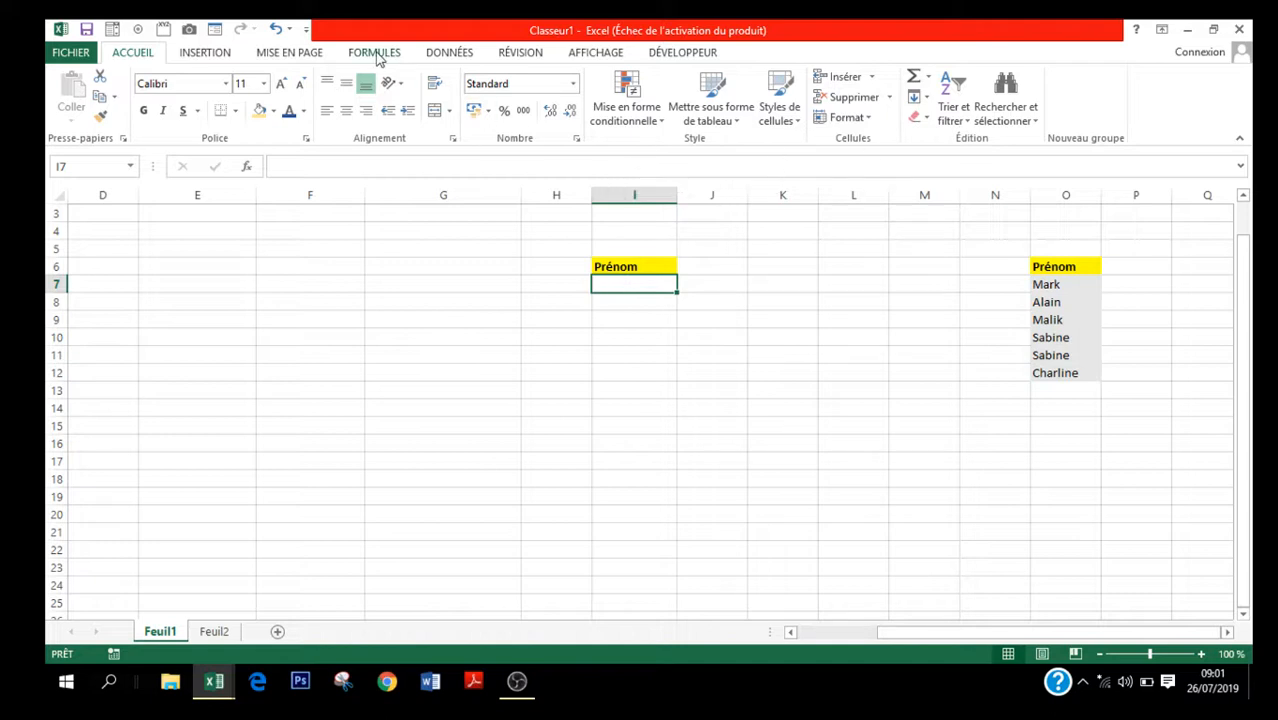
{"action": "left_click", "coordinate": [437, 52]}
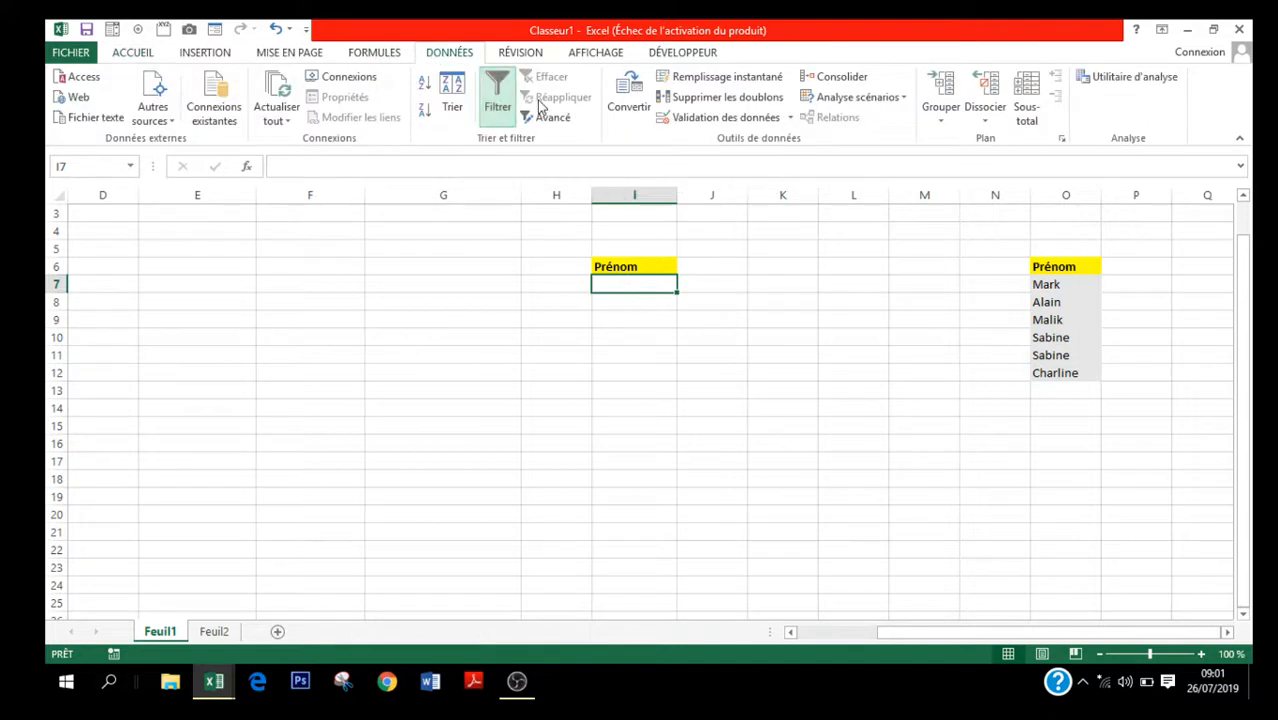
{"action": "left_click", "coordinate": [797, 117]}
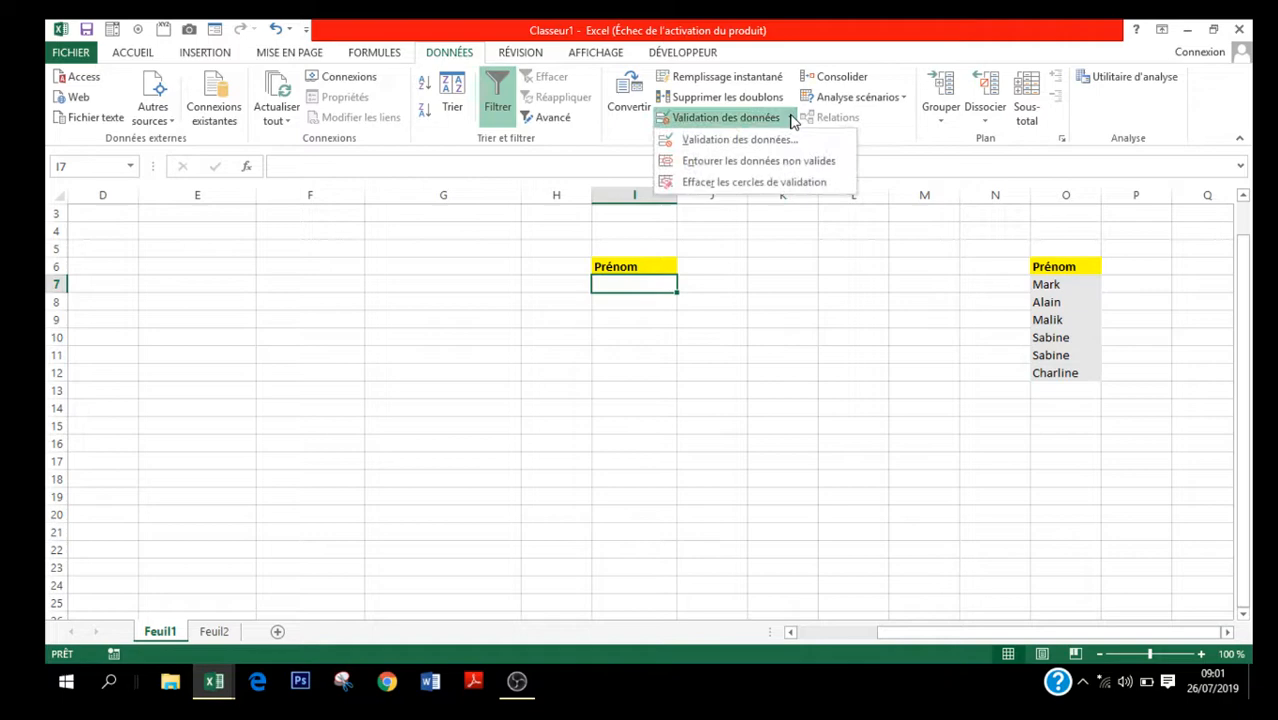
{"action": "left_click", "coordinate": [735, 150]}
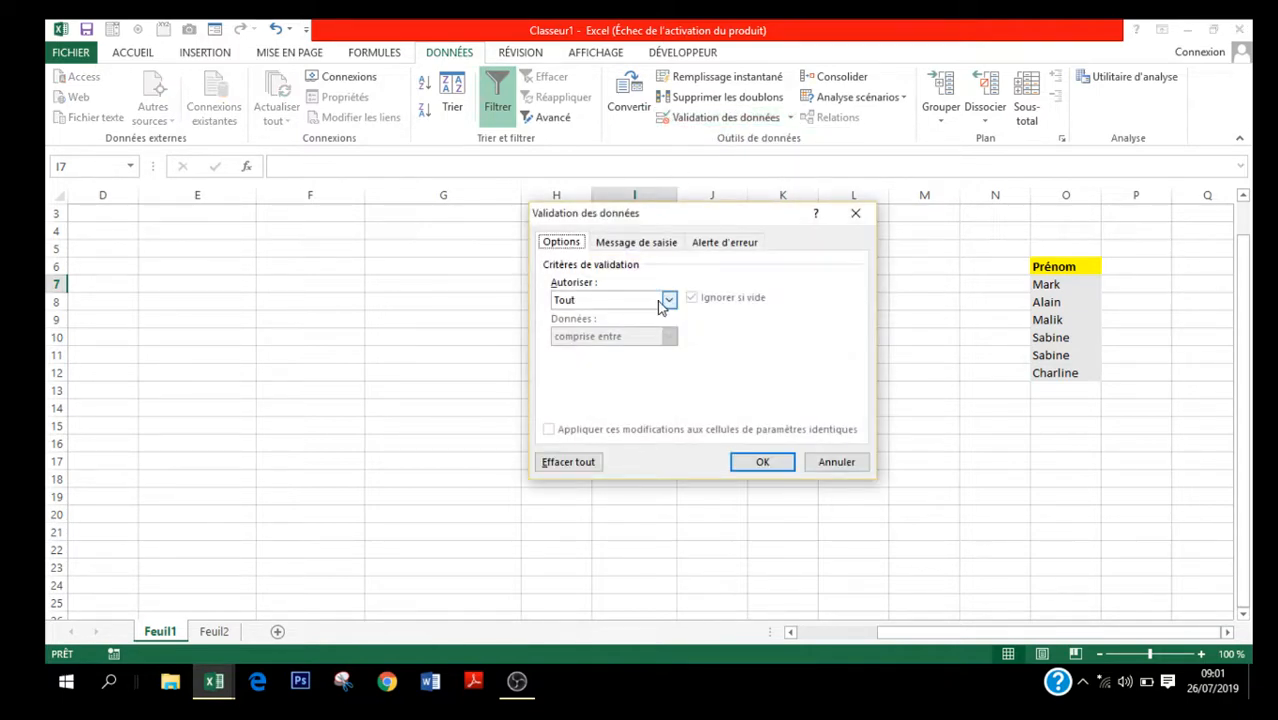
{"action": "left_click", "coordinate": [669, 301]}
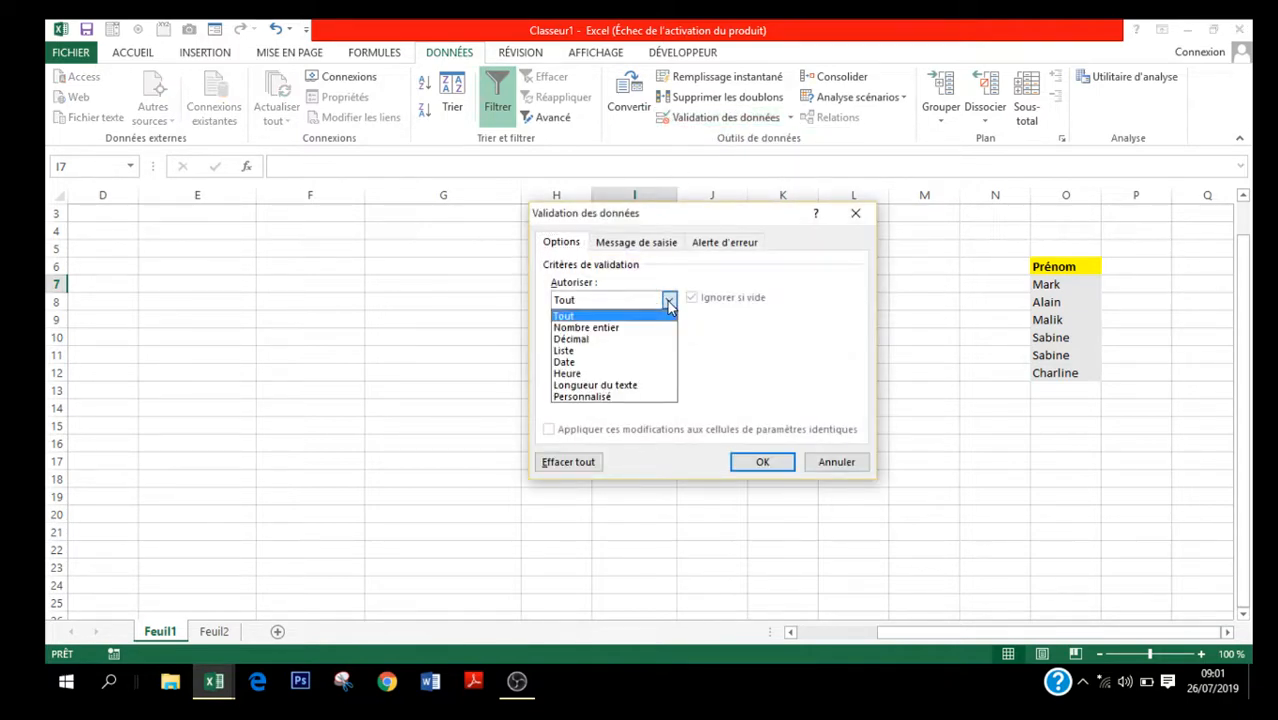
{"action": "left_click", "coordinate": [588, 351]}
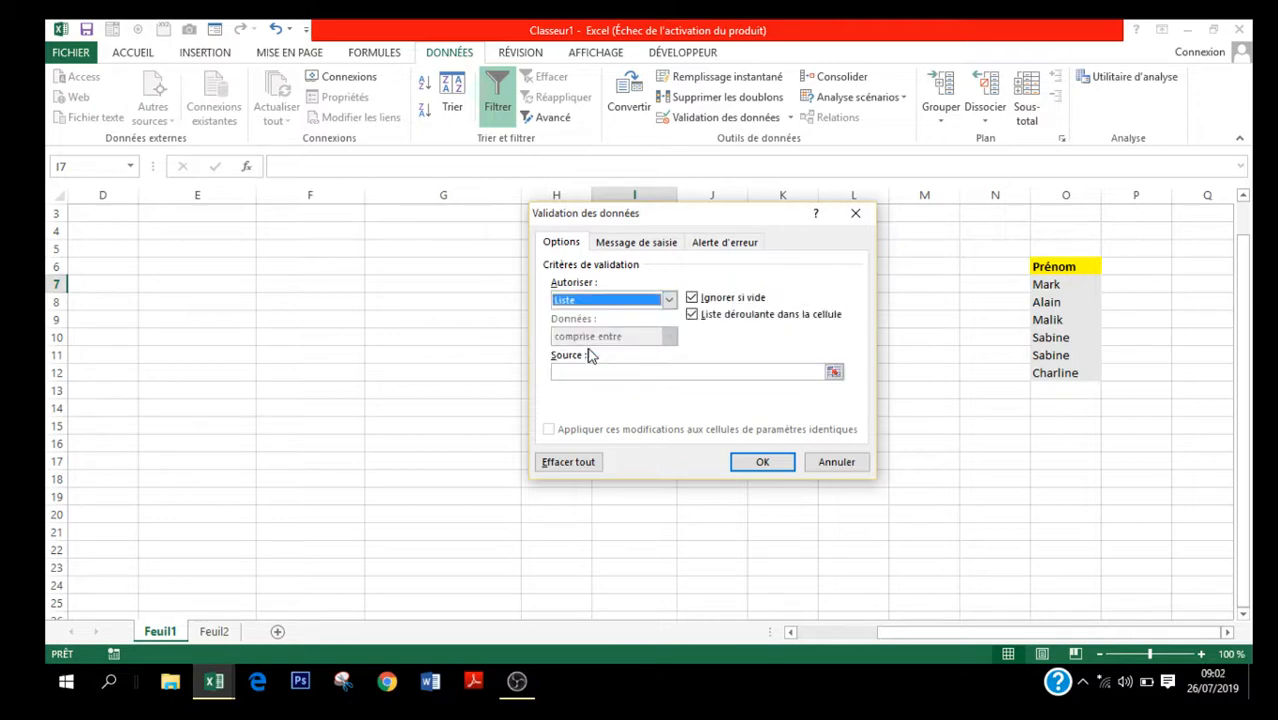
- Set the validation list's source to the first names in $O$7:$O$12 and apply the rule
{"action": "left_click", "coordinate": [570, 369]}
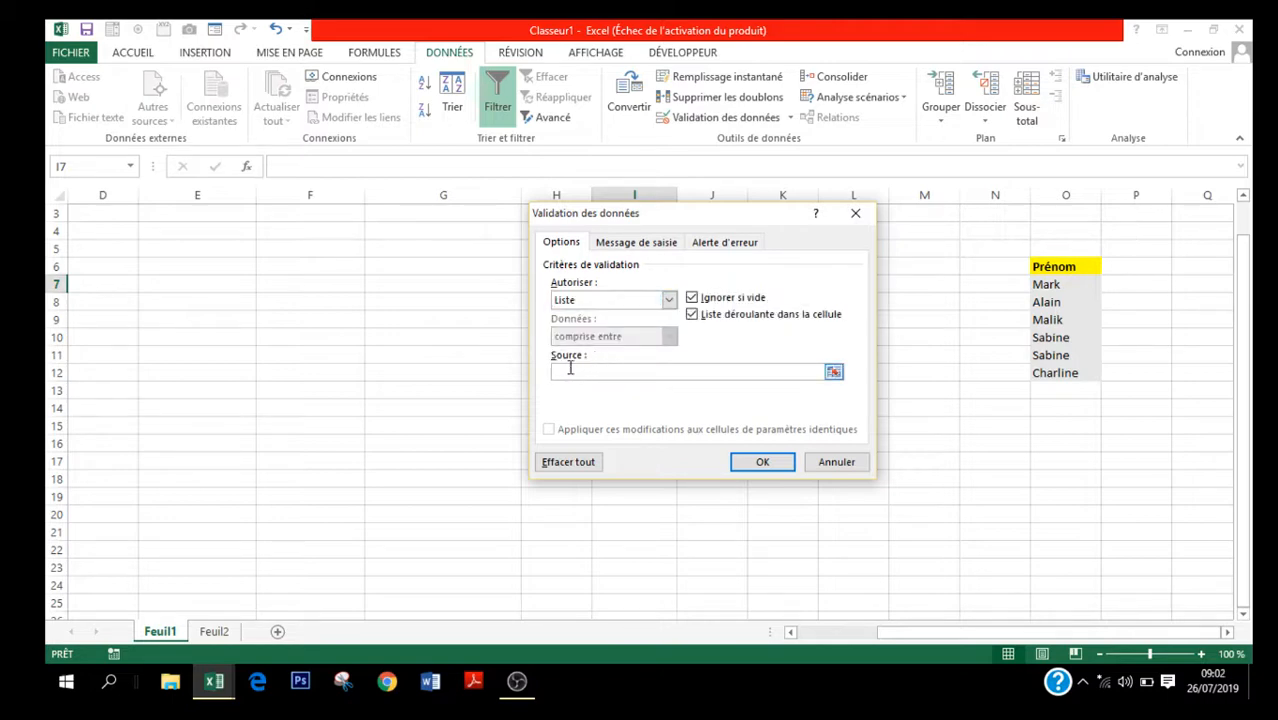
{"action": "left_click", "coordinate": [833, 371]}
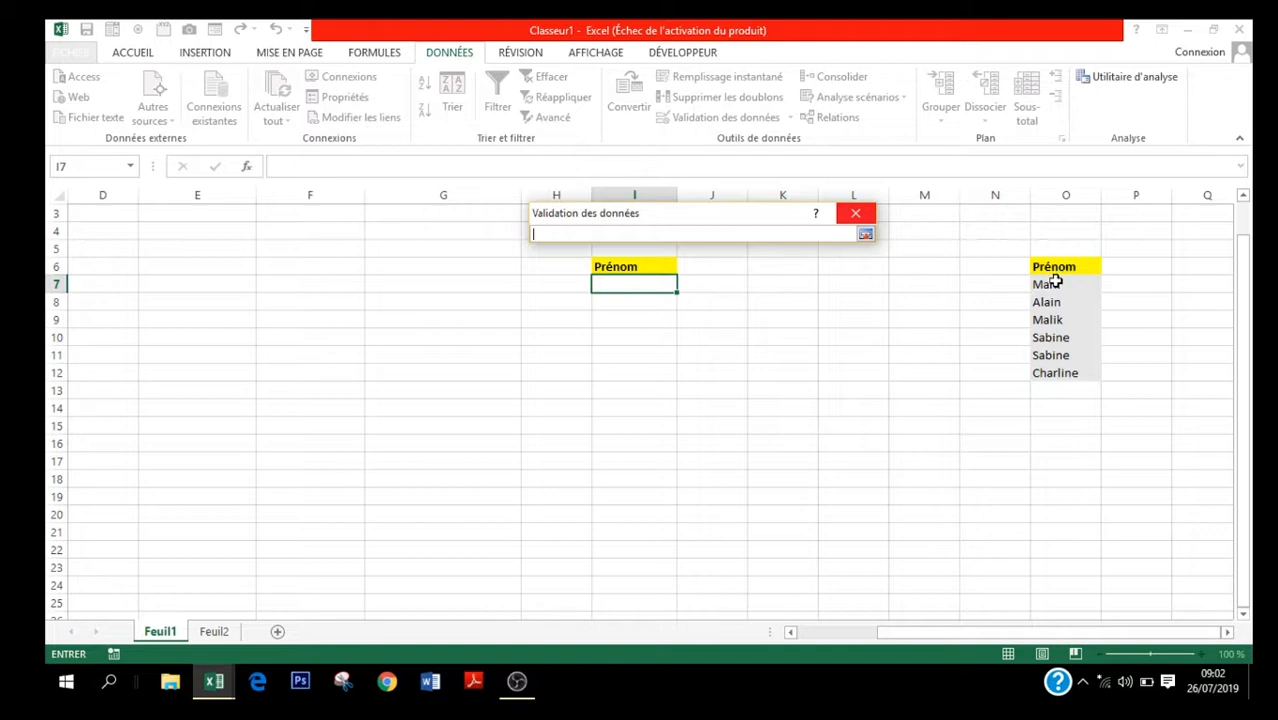
{"action": "left_click_drag", "start_coordinate": [1050, 285], "coordinate": [1065, 372]}
{"action": "key", "text": "Return"}
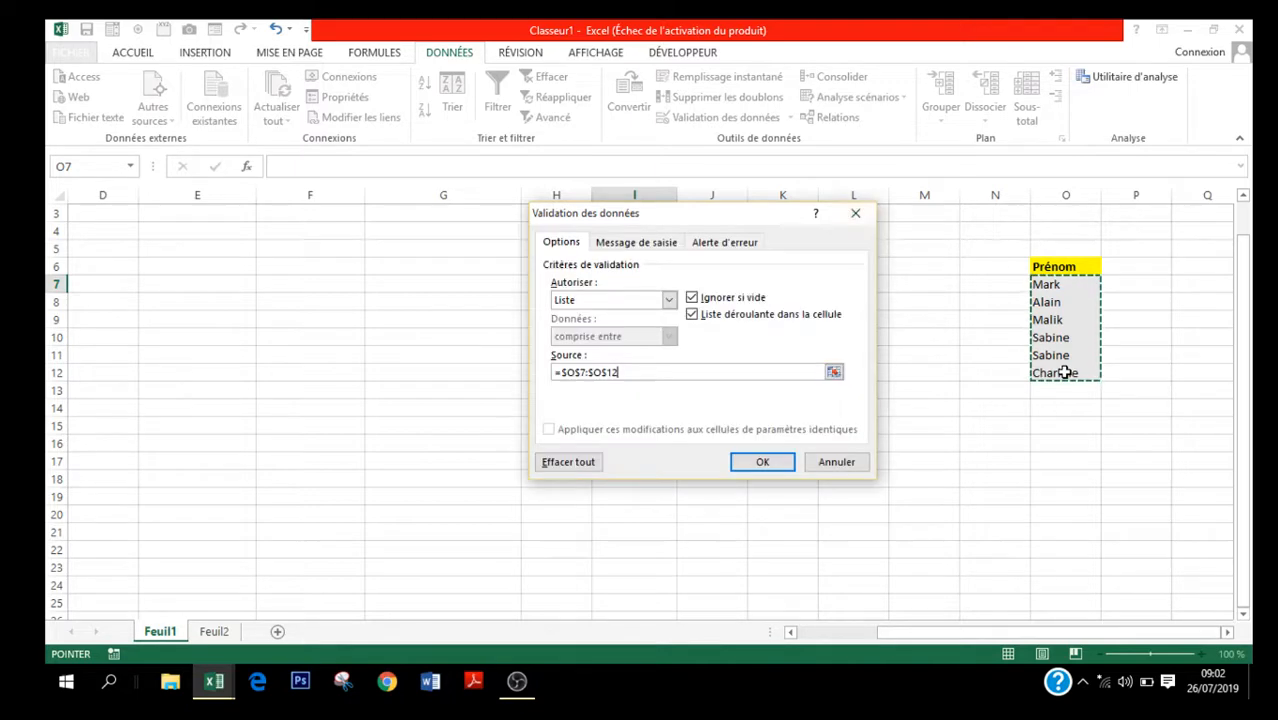
{"action": "key", "text": "Return"}
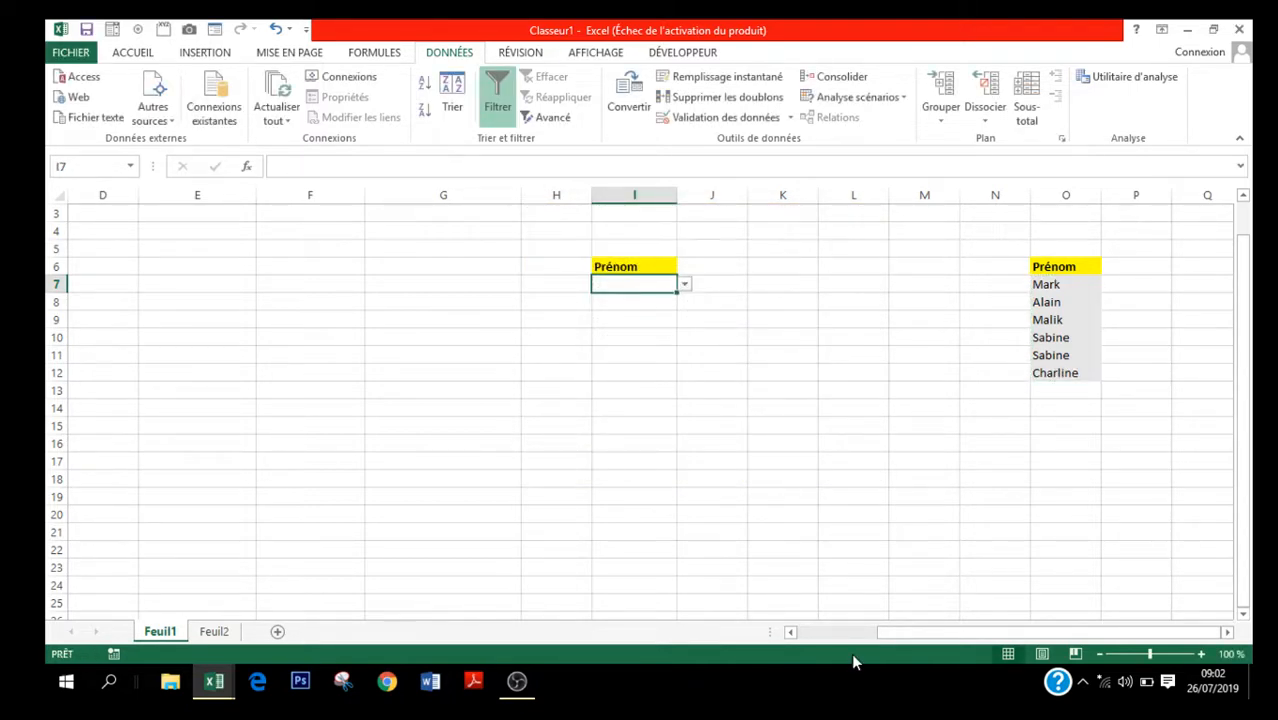
- Test the drop-down list in cell I7 by choosing several different first names in turn
{"action": "left_click", "coordinate": [790, 633]}
{"action": "left_click", "coordinate": [790, 633]}
{"action": "left_click", "coordinate": [790, 633]}
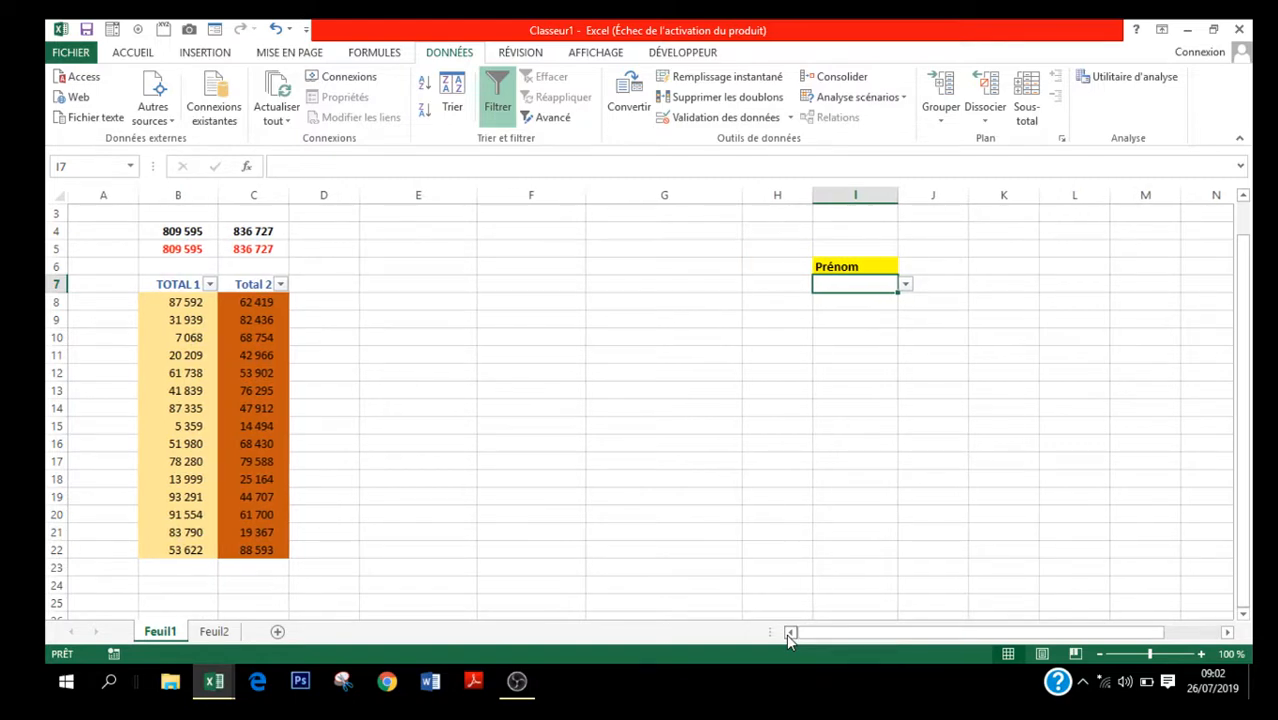
{"action": "left_click", "coordinate": [907, 288]}
{"action": "left_click", "coordinate": [846, 337]}
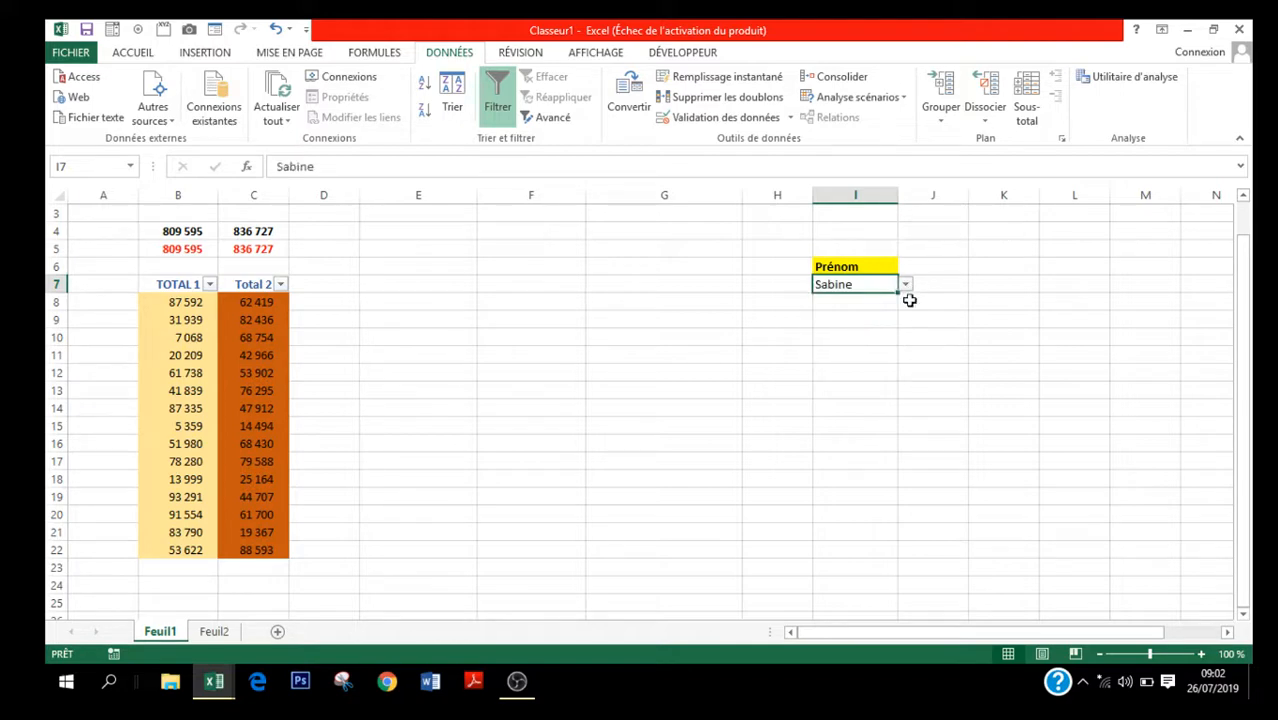
{"action": "left_click", "coordinate": [908, 286]}
{"action": "left_click", "coordinate": [835, 302]}
{"action": "left_click", "coordinate": [905, 285]}
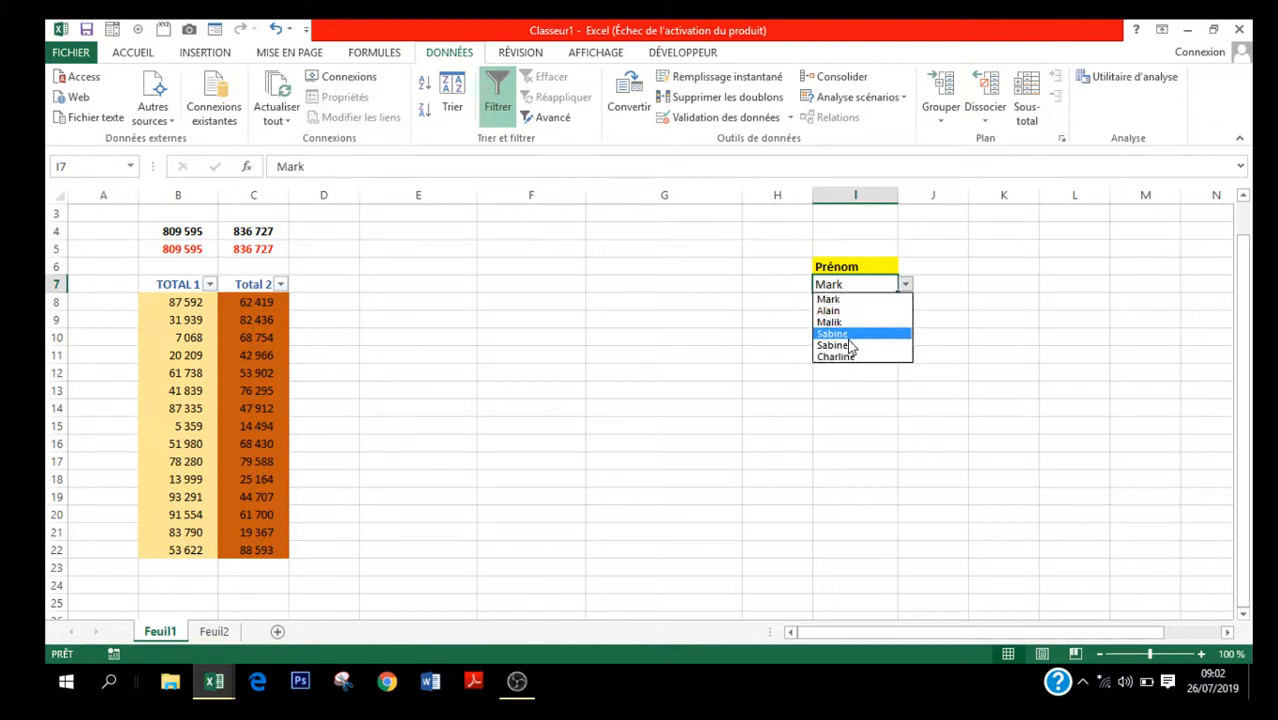
{"action": "left_click", "coordinate": [848, 338]}
{"action": "left_click", "coordinate": [907, 286]}
{"action": "left_click", "coordinate": [837, 310]}
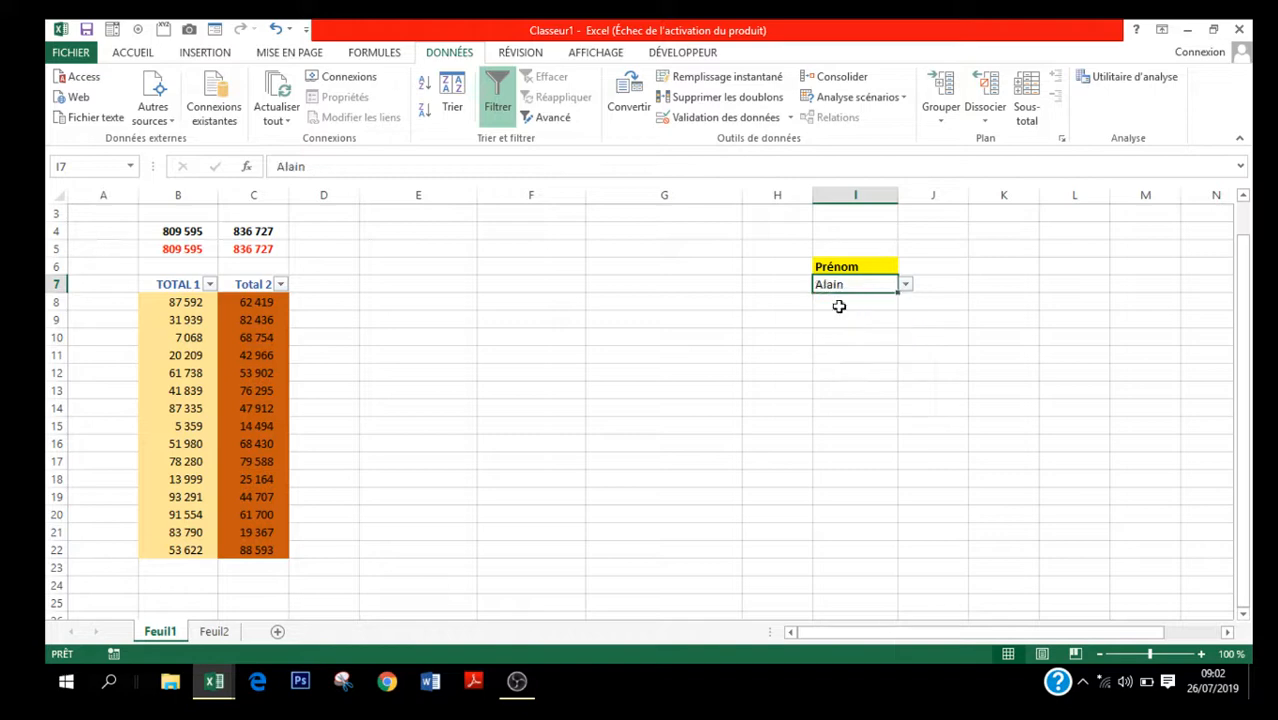
{"action": "left_click", "coordinate": [906, 286]}
{"action": "left_click", "coordinate": [856, 343]}
- Review the topic titles on sheet Feuil2 and switch to the workbook Etablissement scolaire.xlsx
{"action": "left_click", "coordinate": [216, 632]}
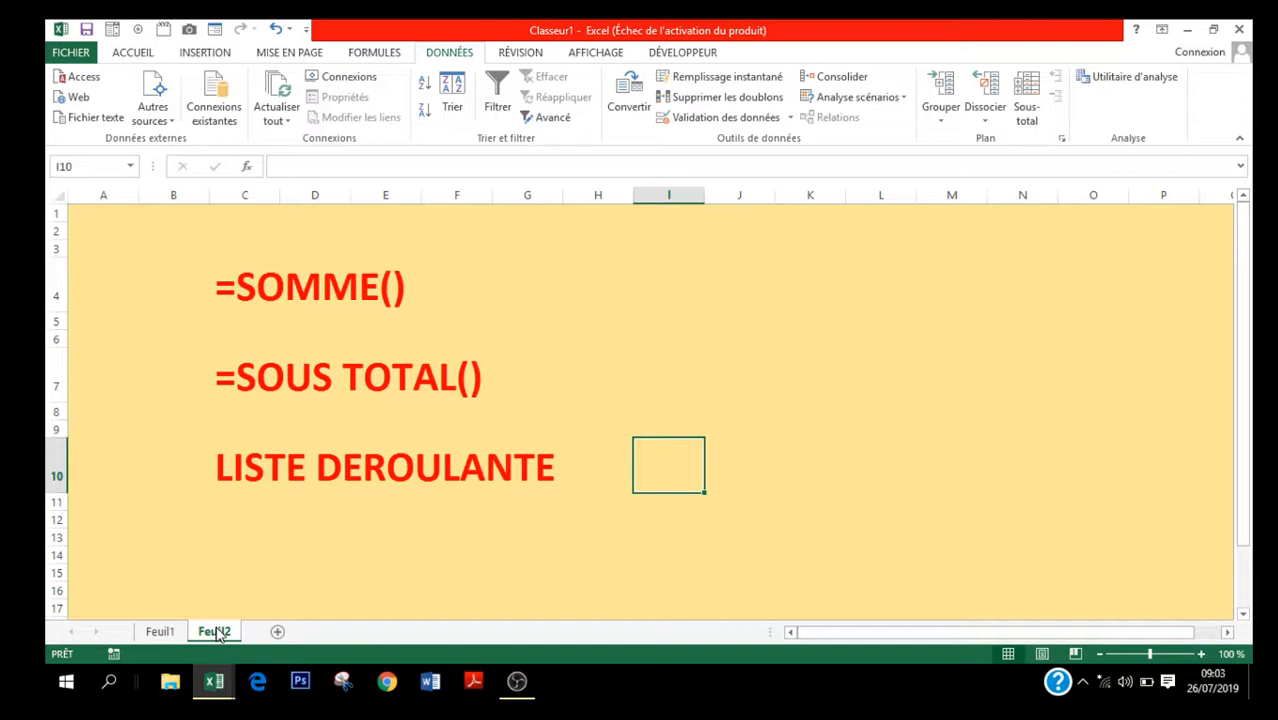
{"action": "mouse_move", "coordinate": [224, 695]}
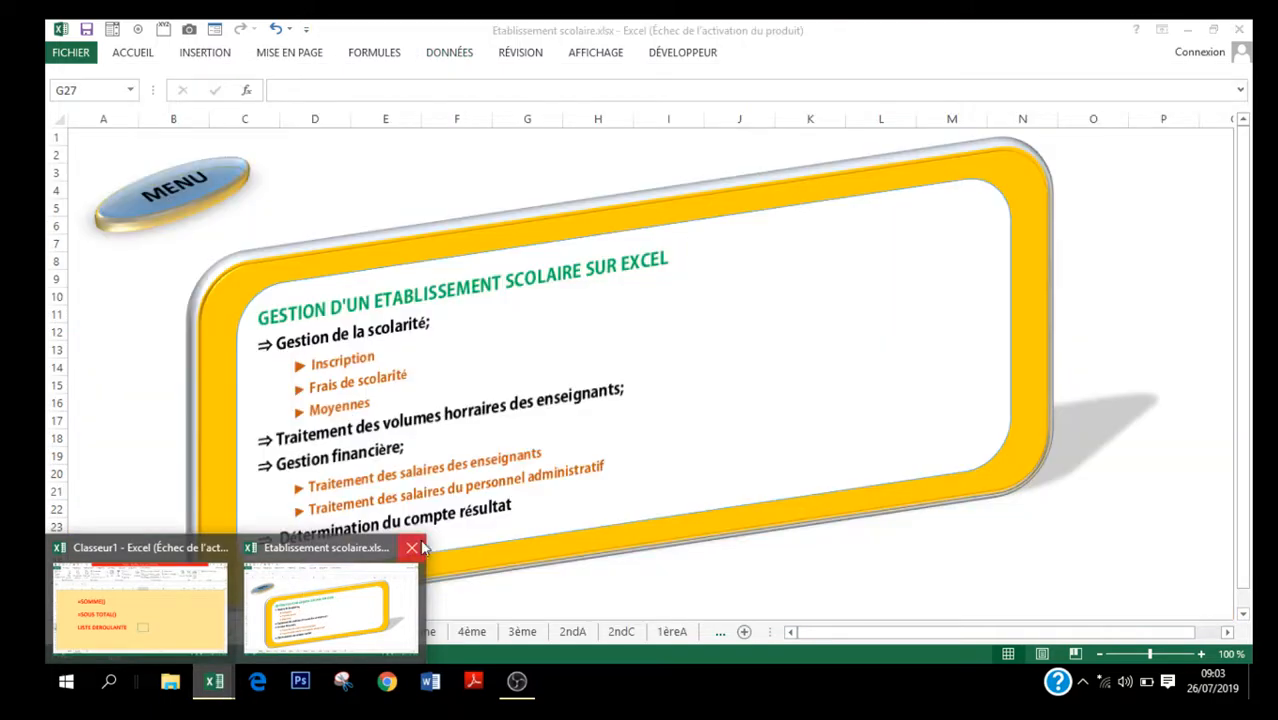
{"action": "left_click", "coordinate": [477, 522]}
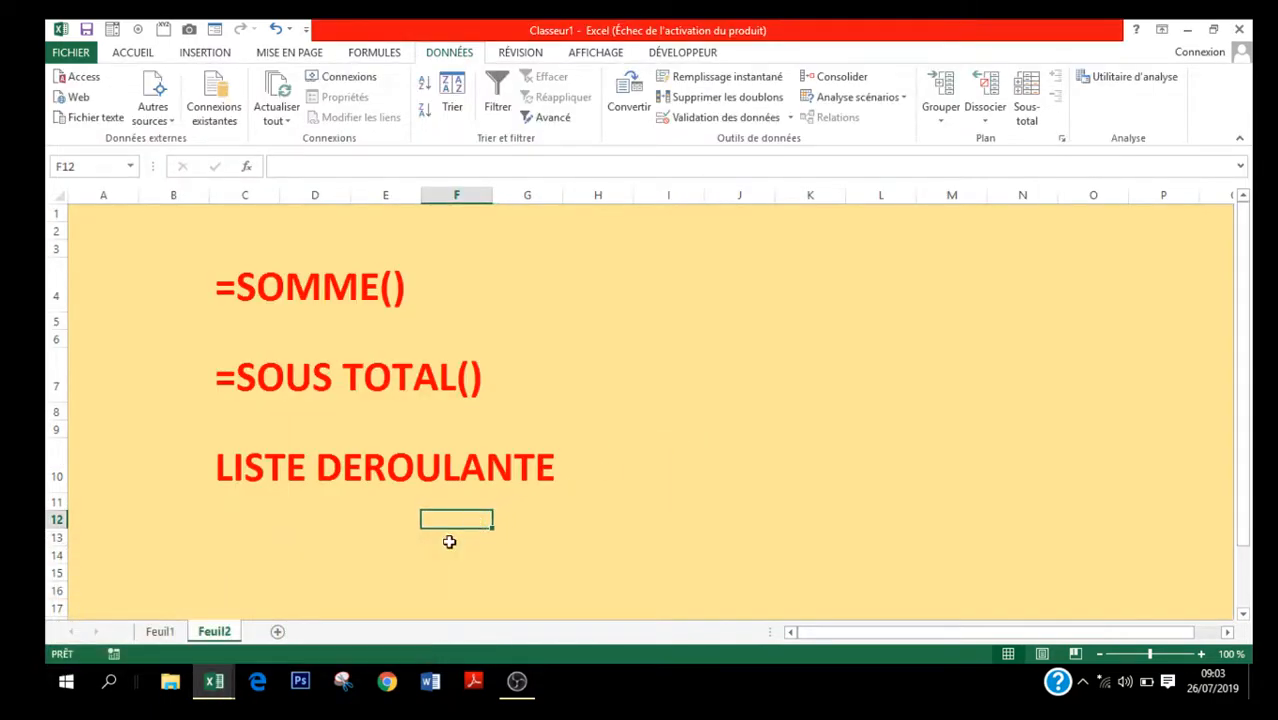
{"action": "mouse_move", "coordinate": [208, 703]}
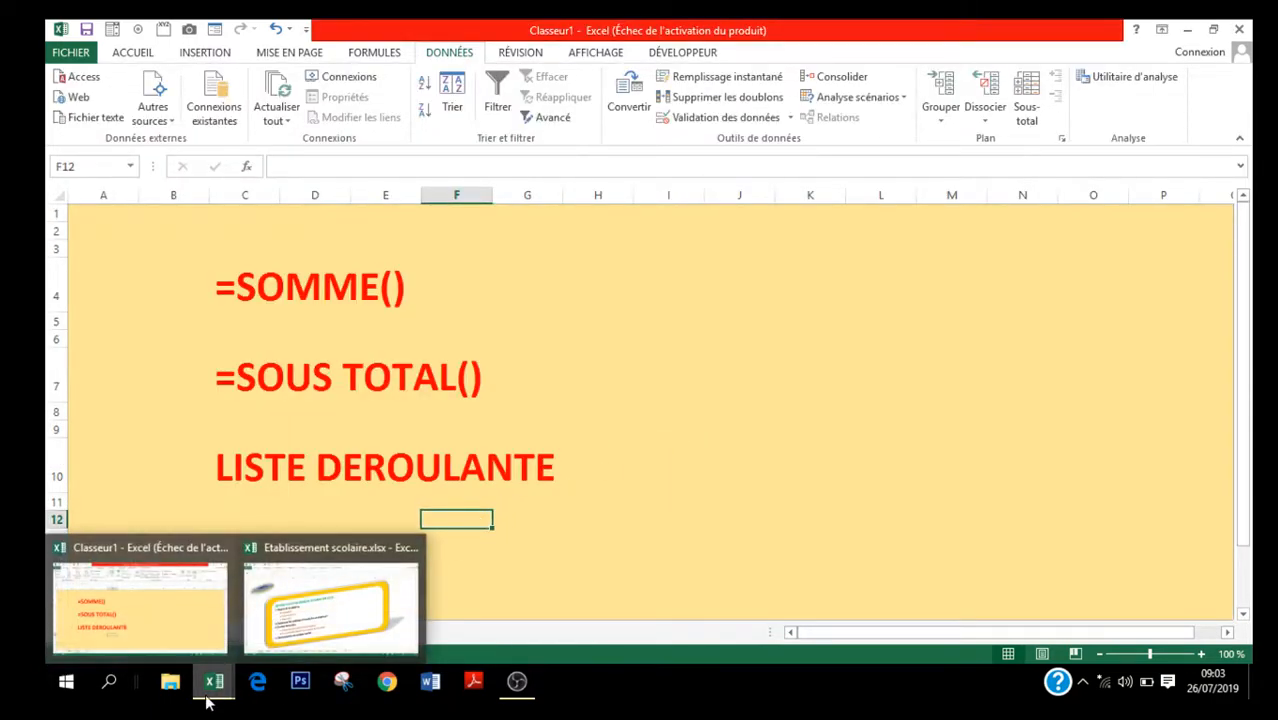
{"action": "left_click", "coordinate": [314, 606]}
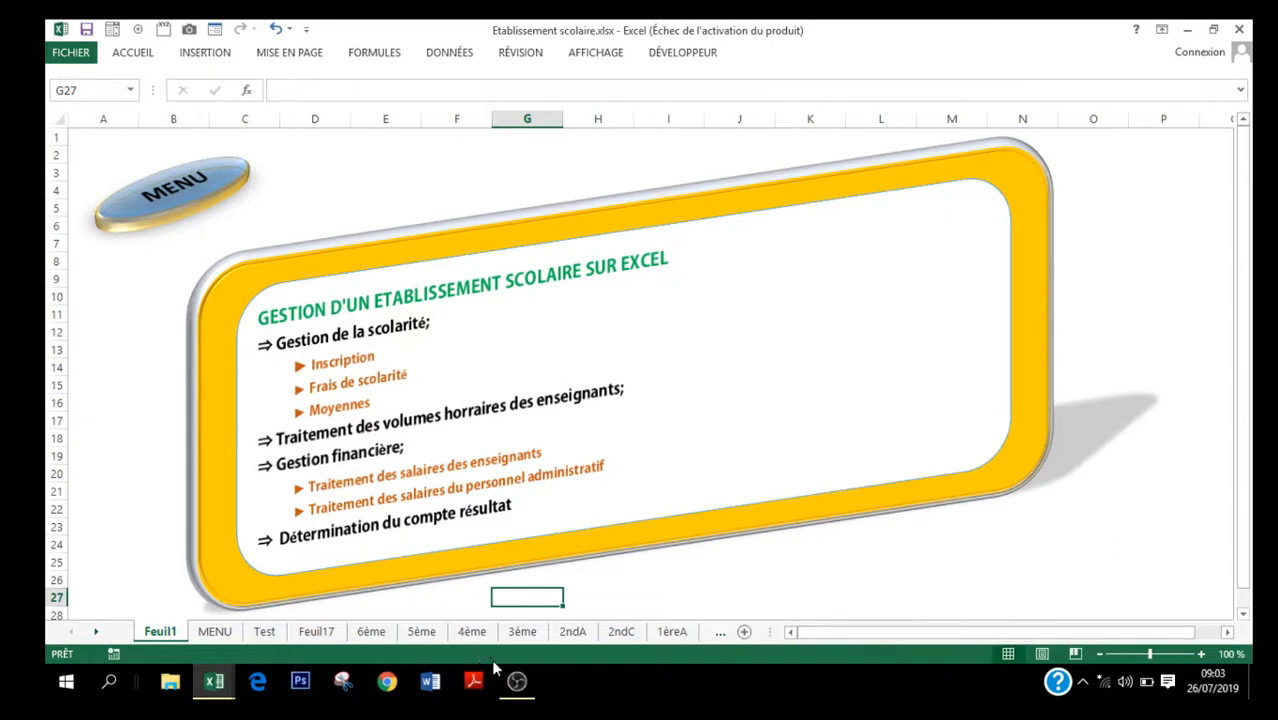
{"action": "mouse_move", "coordinate": [517, 685]}
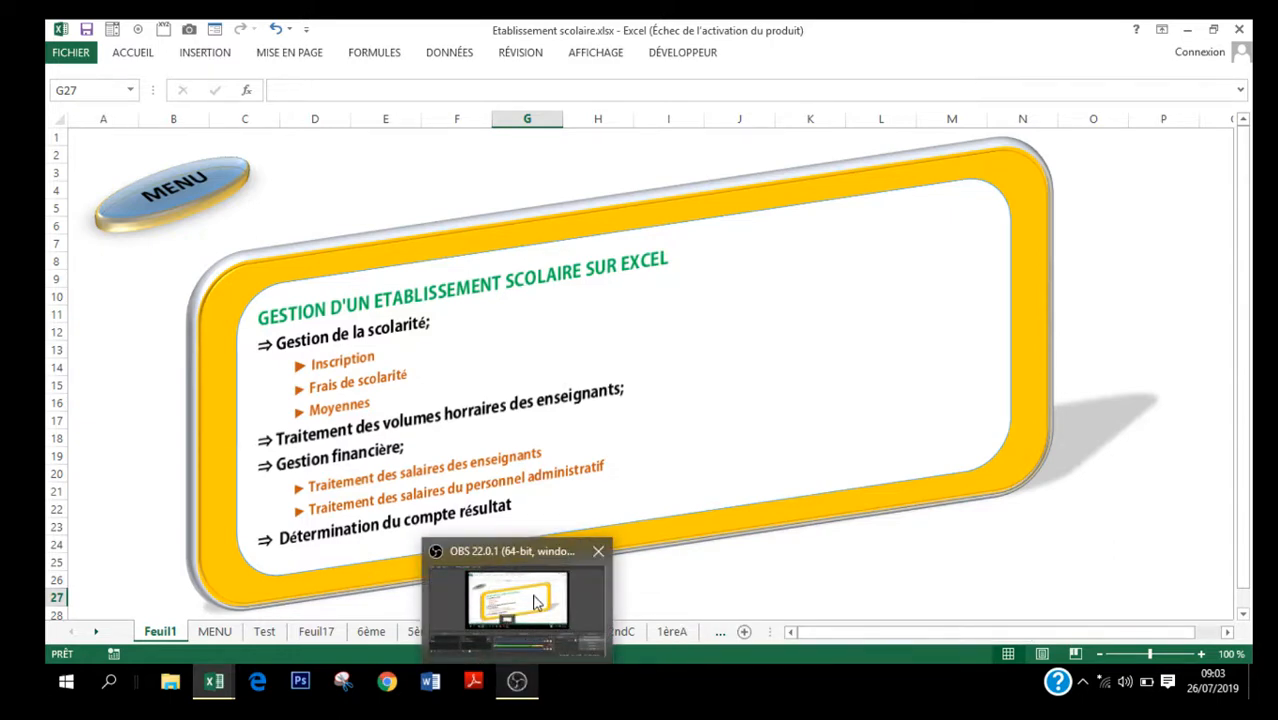